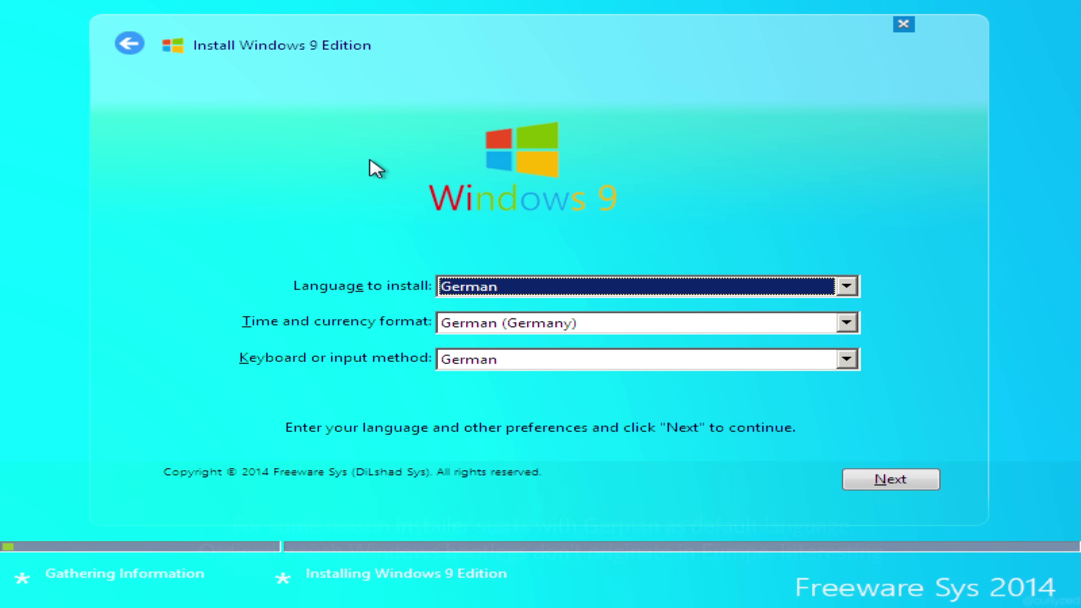
{"action": "left_click", "coordinate": [451, 286]}
{"action": "left_click", "coordinate": [455, 289]}
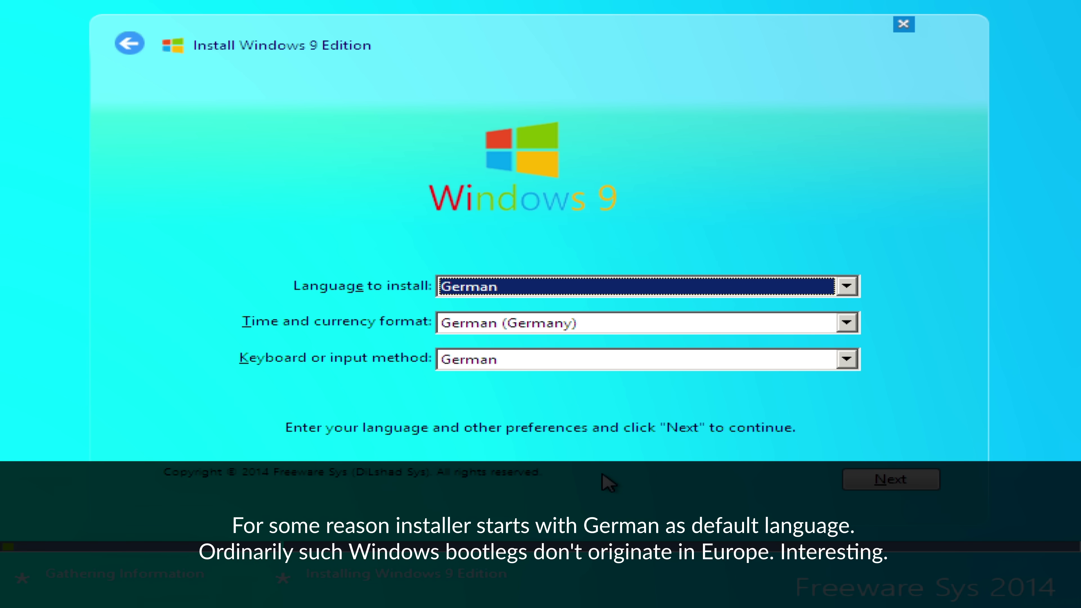
{"action": "left_click", "coordinate": [903, 25]}
{"action": "left_click", "coordinate": [846, 390]}
{"action": "left_click", "coordinate": [905, 25]}
{"action": "left_click", "coordinate": [846, 390]}
- Switch the language preferences for the installation from German to English and continue to the edition selection
{"action": "left_click", "coordinate": [600, 324]}
{"action": "left_click", "coordinate": [569, 303]}
{"action": "left_click", "coordinate": [543, 292]}
{"action": "left_click", "coordinate": [481, 328]}
{"action": "left_click", "coordinate": [877, 481]}
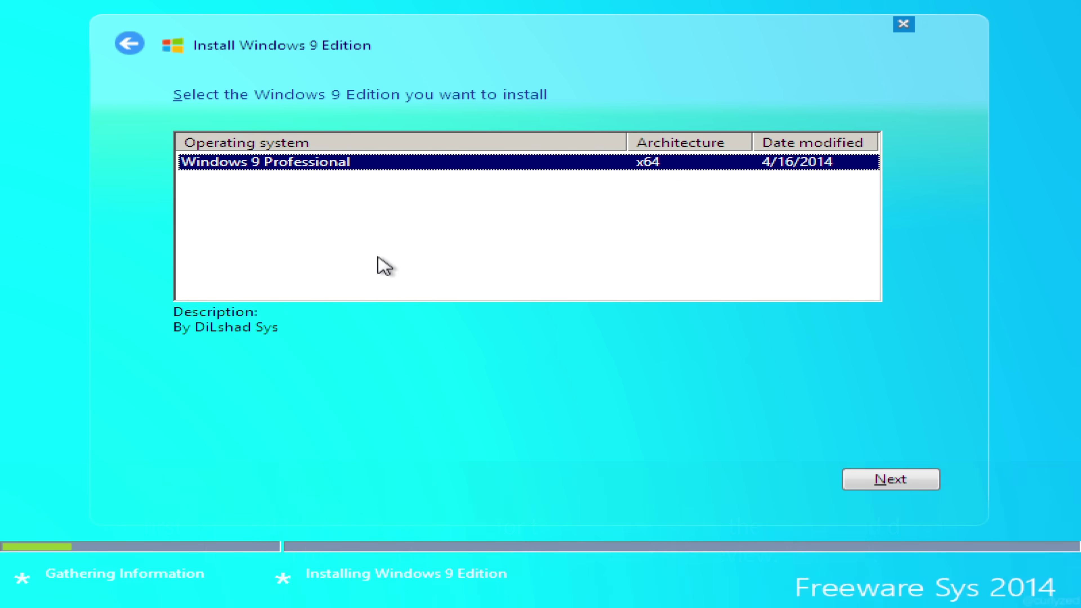
- Choose Windows 9 Professional x64 and start installing it on the unallocated space of Disk 0
{"action": "left_click", "coordinate": [860, 478]}
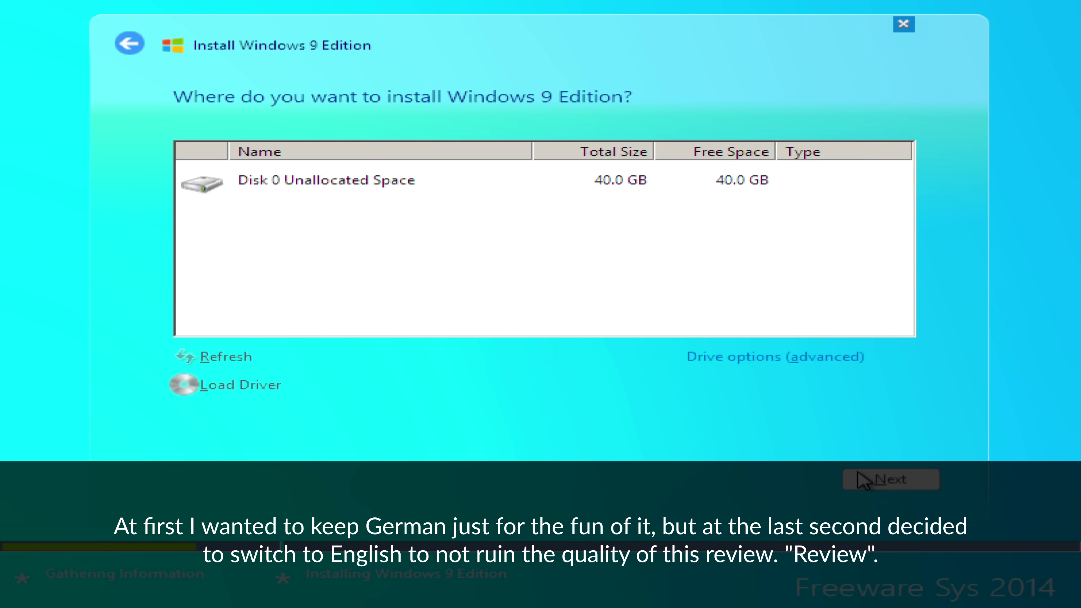
{"action": "left_click", "coordinate": [860, 472]}
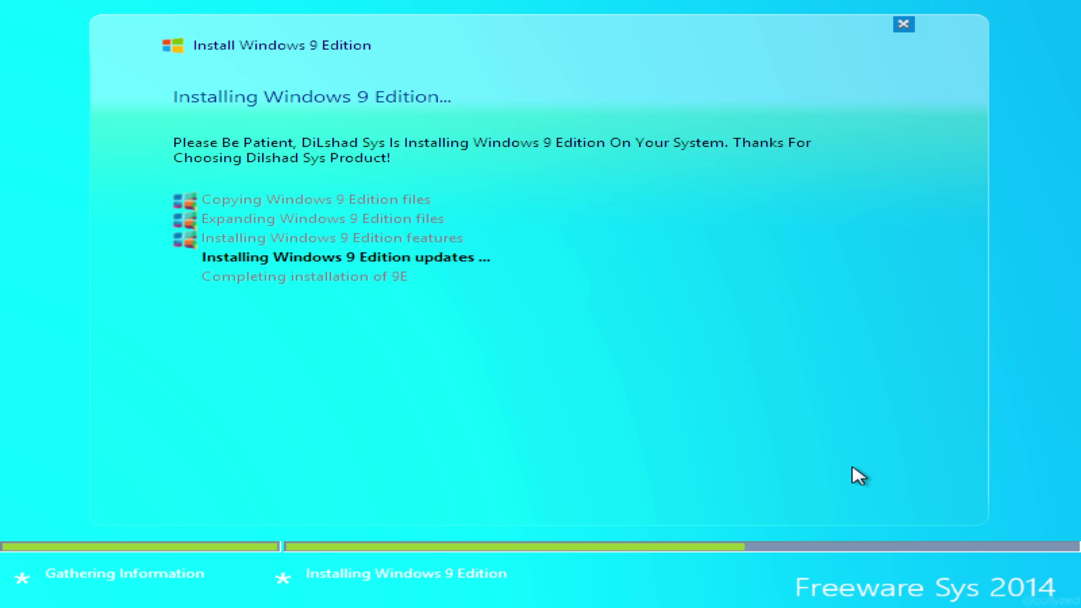
{"action": "left_click", "coordinate": [824, 483]}
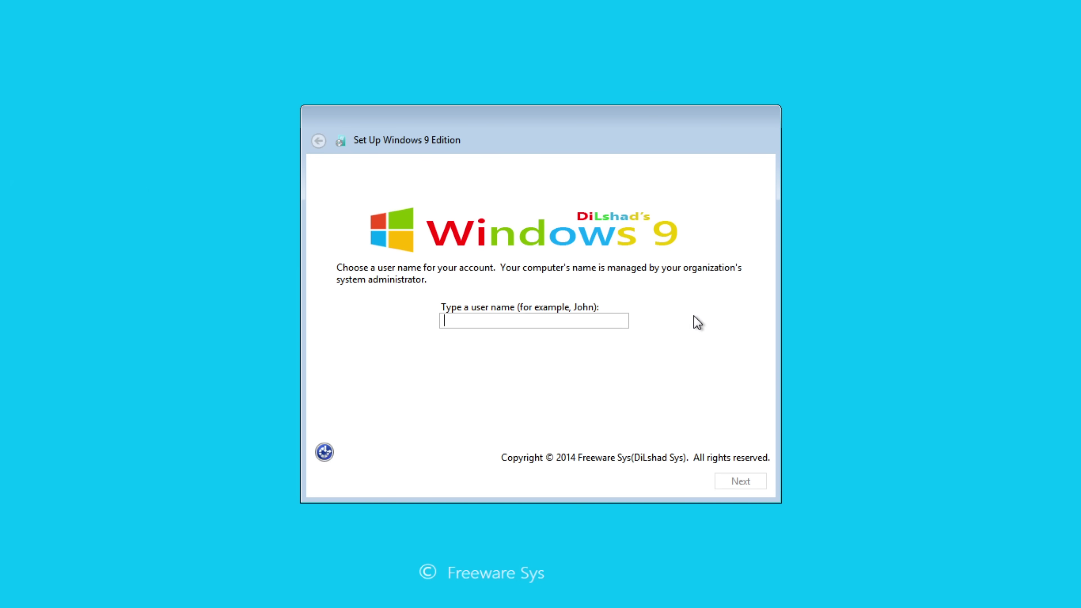
- Enter a user name for the account and continue without setting a password
{"action": "type", "text": "Andrea"}
{"action": "left_click", "coordinate": [721, 484]}
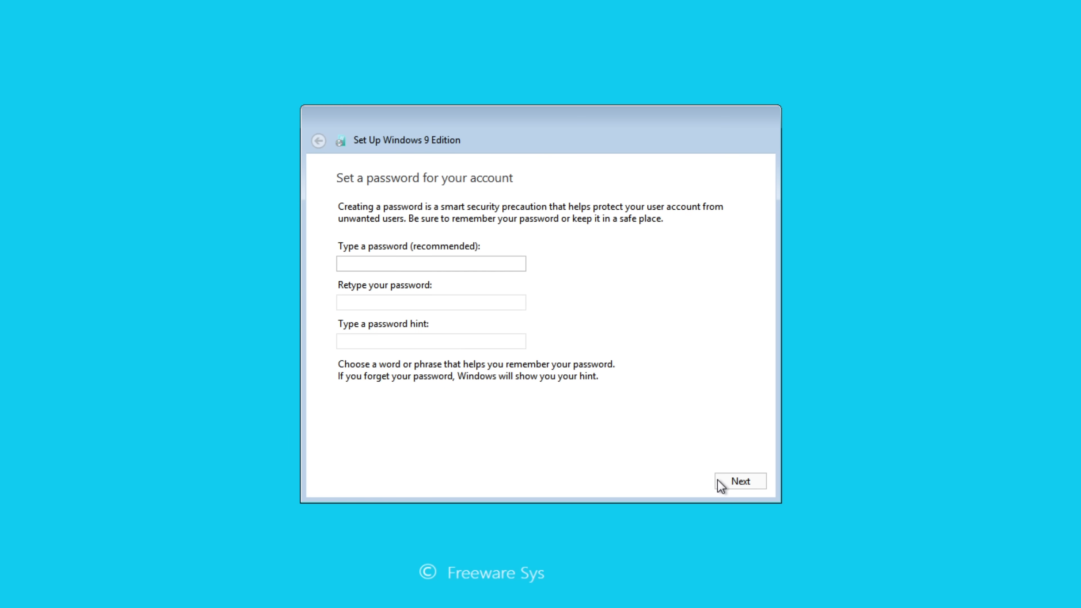
{"action": "left_click", "coordinate": [721, 485]}
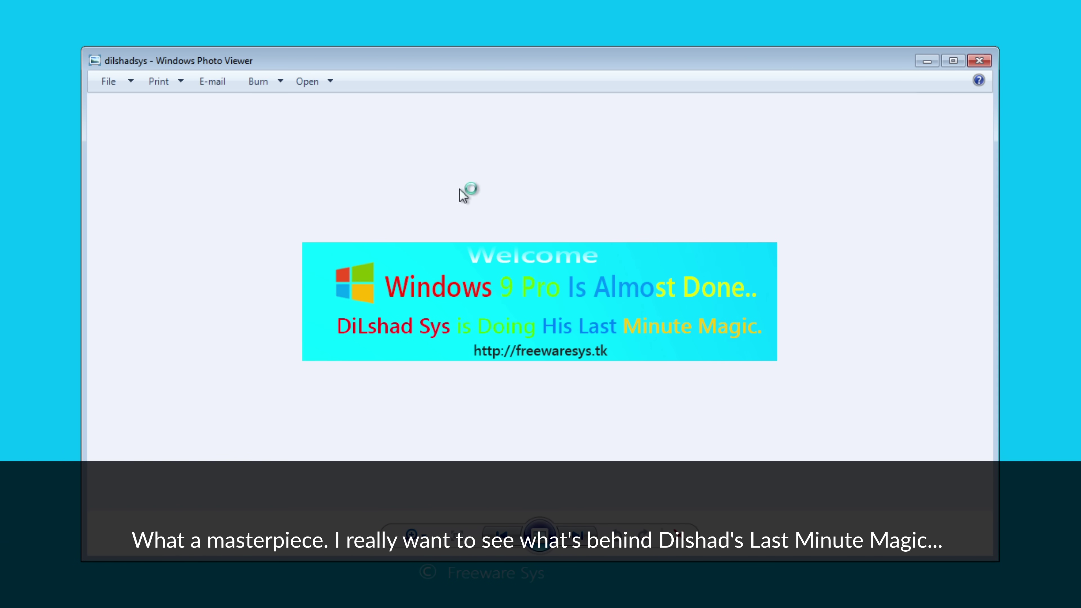
- Move and shrink the Photo Viewer window to uncover the boot updater's command window behind it
{"action": "left_click_drag", "start_coordinate": [346, 60], "coordinate": [393, 236]}
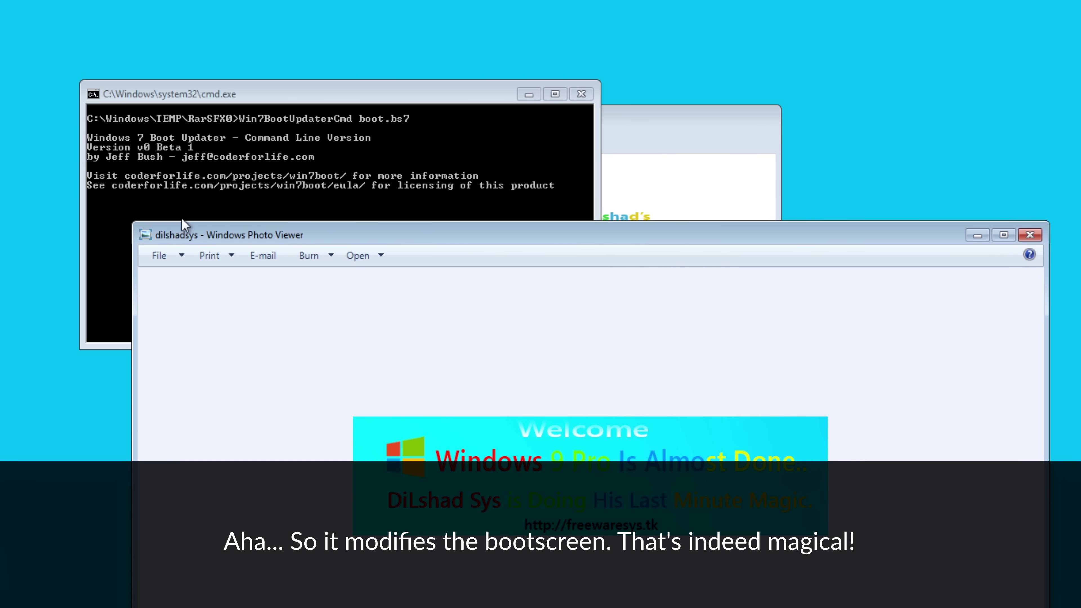
{"action": "left_click_drag", "start_coordinate": [130, 230], "coordinate": [558, 293]}
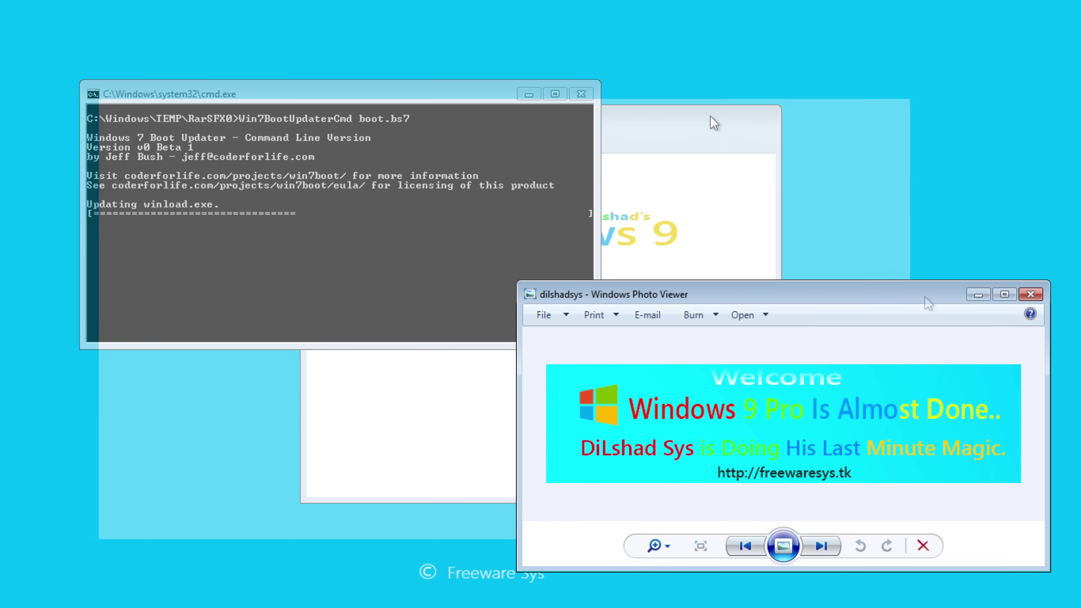
{"action": "left_click_drag", "start_coordinate": [930, 302], "coordinate": [695, 162]}
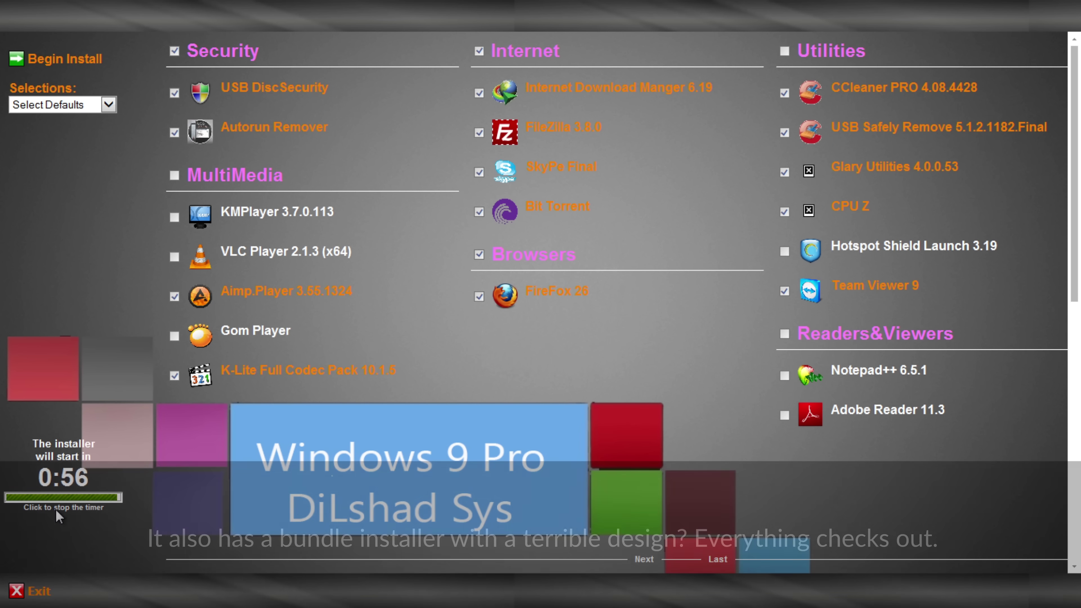
- Try the Select All and Select None presets for the bundled programs and return the selection to Select Defaults
{"action": "mouse_move", "coordinate": [369, 370]}
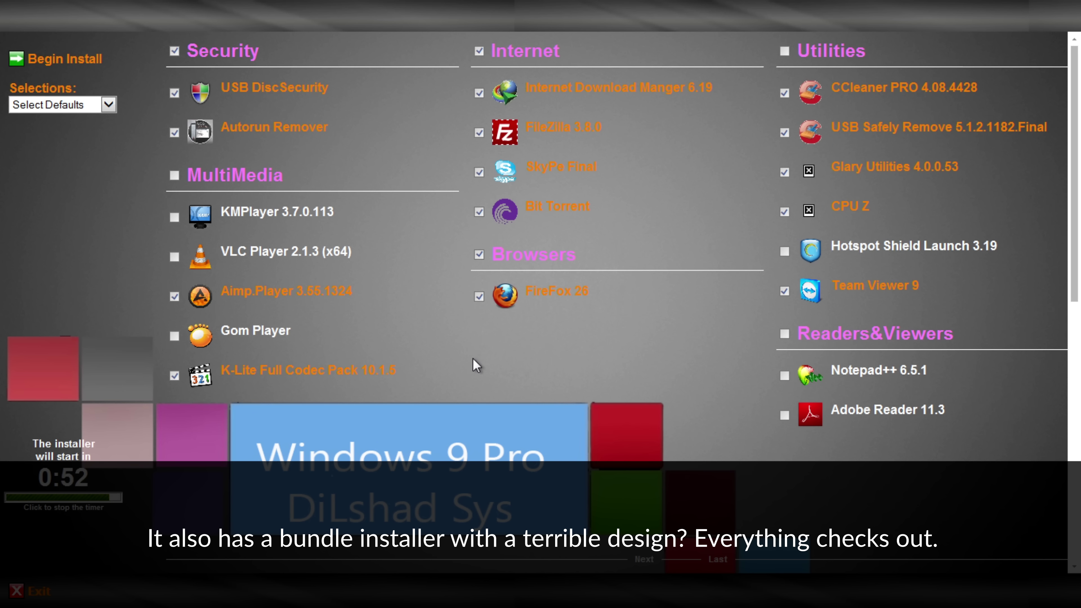
{"action": "left_click", "coordinate": [95, 106]}
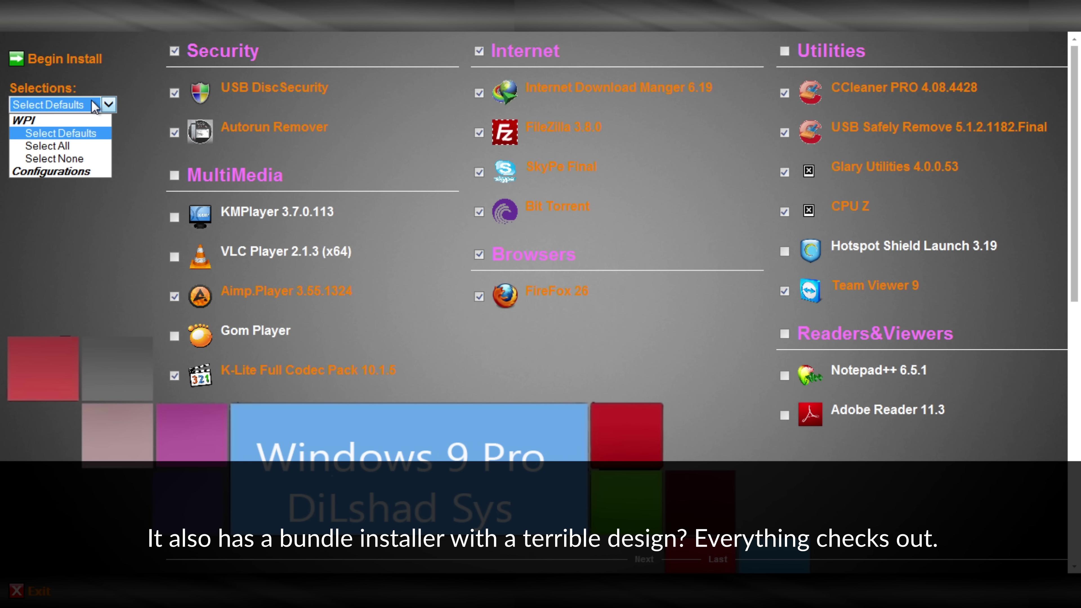
{"action": "left_click", "coordinate": [81, 146]}
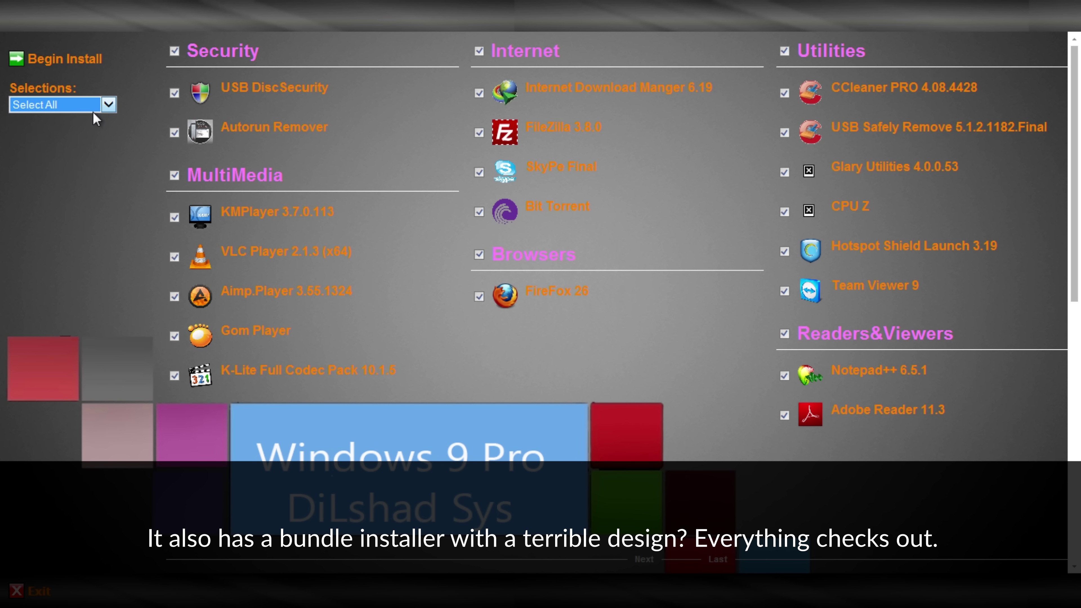
{"action": "left_click", "coordinate": [96, 106]}
{"action": "left_click", "coordinate": [76, 159]}
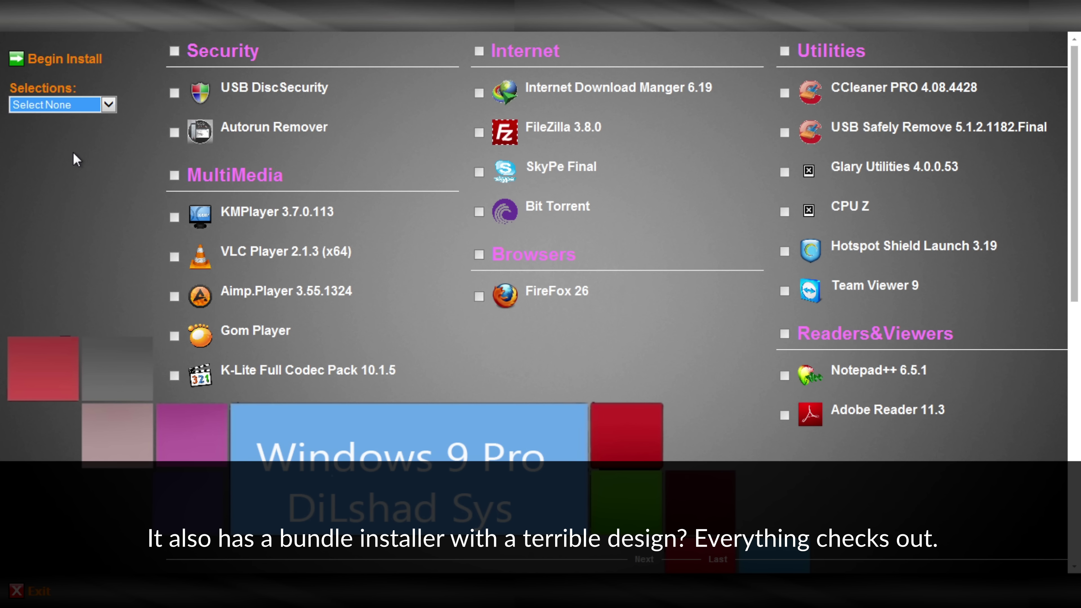
{"action": "key", "text": "Down"}
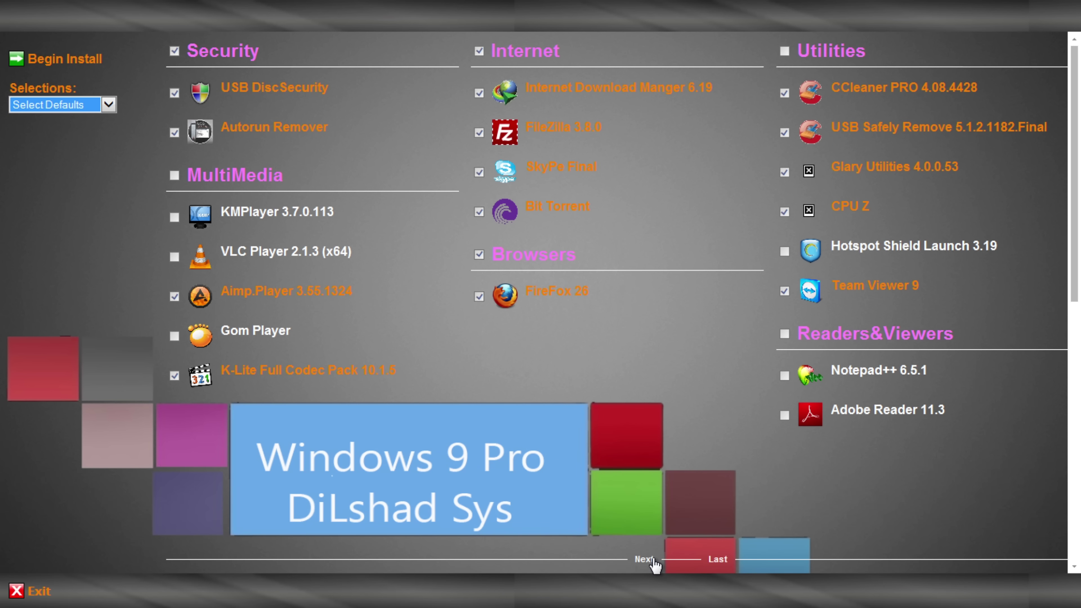
- Look at the second page of bundled programs and begin installing the default selection
{"action": "left_click", "coordinate": [645, 559]}
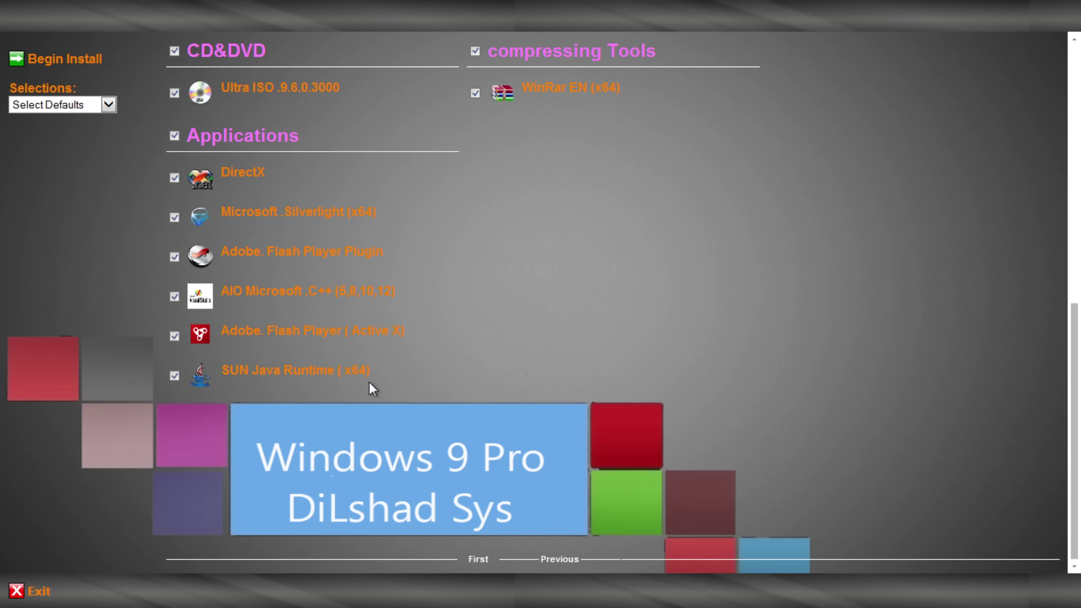
{"action": "left_click", "coordinate": [69, 65]}
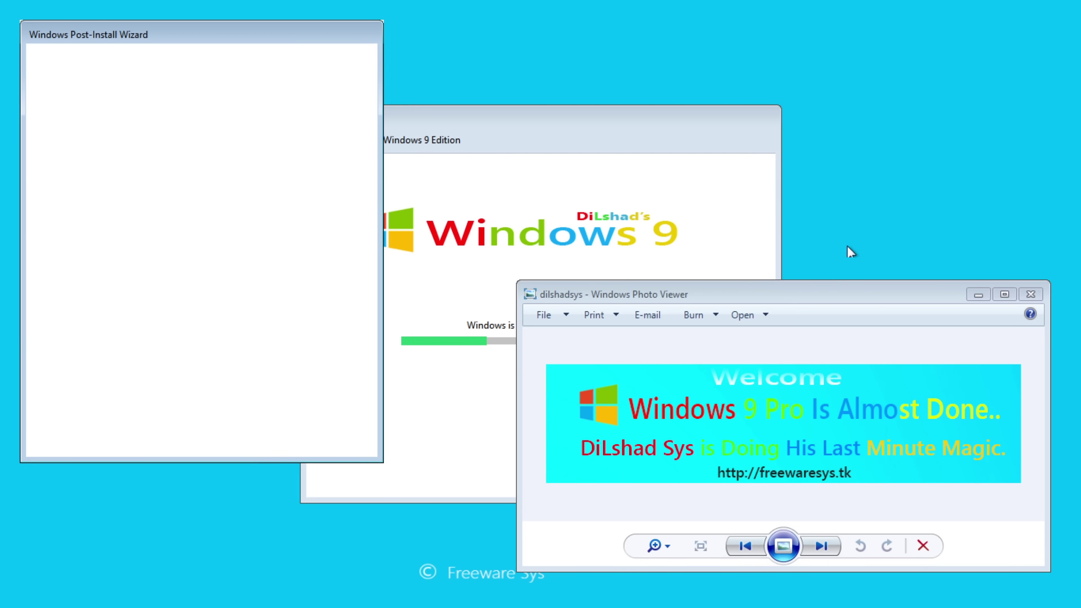
- Inspect the General and Details properties of the dilshadsys image from Photo Viewer and close its properties
{"action": "right_click", "coordinate": [790, 295]}
{"action": "left_click", "coordinate": [765, 315]}
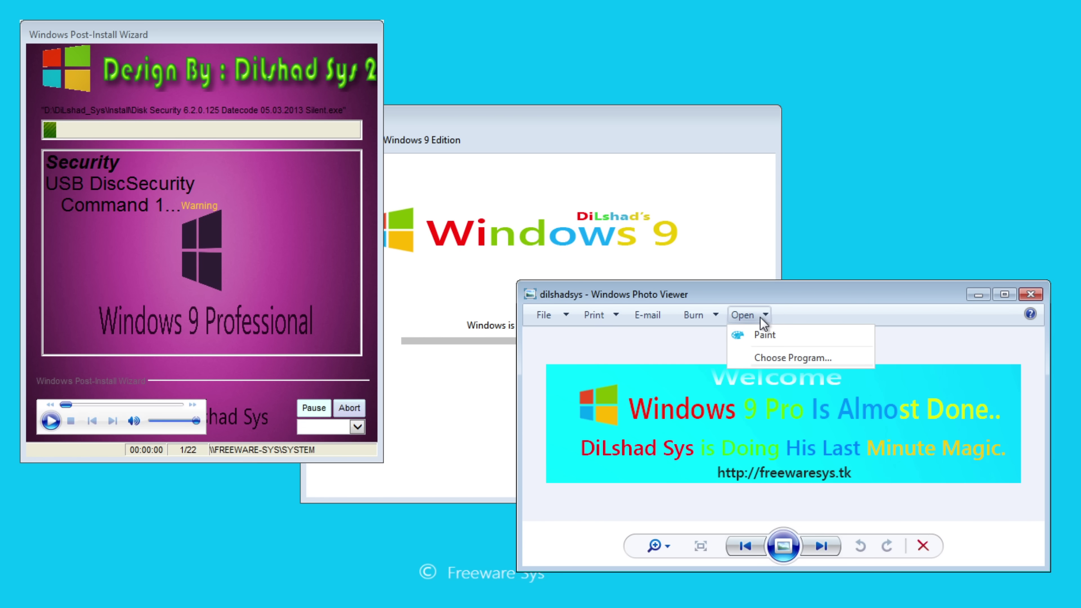
{"action": "mouse_move", "coordinate": [566, 317]}
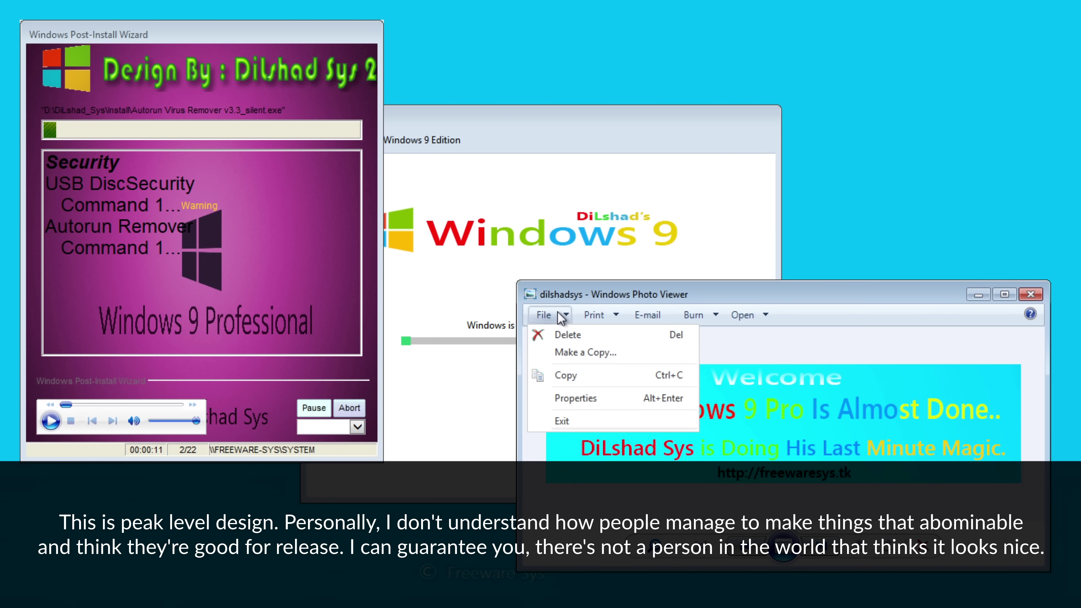
{"action": "left_click", "coordinate": [572, 398]}
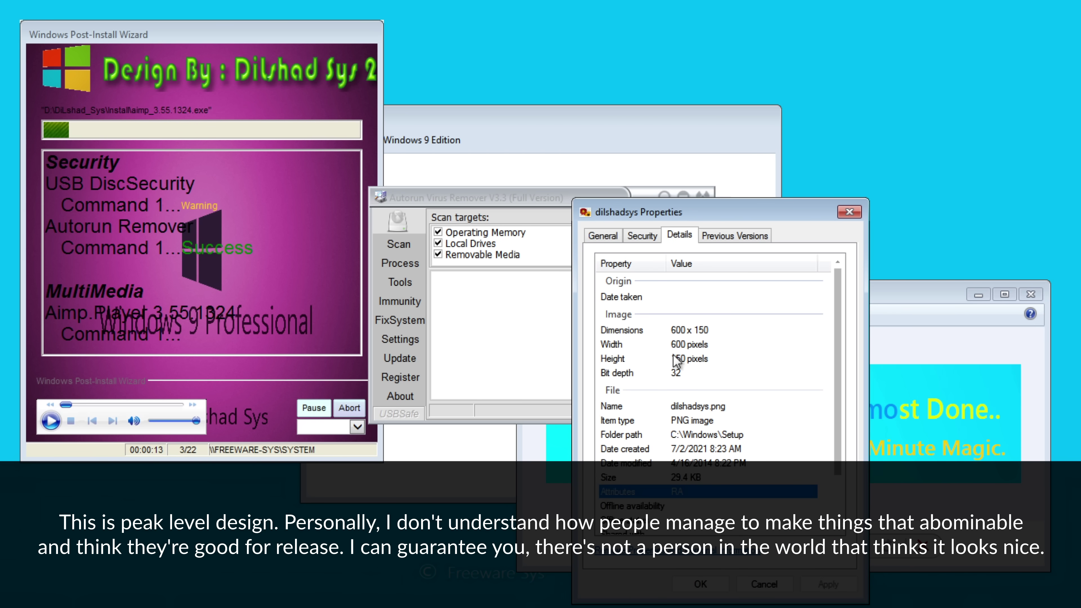
{"action": "left_click", "coordinate": [606, 234]}
{"action": "left_click_drag", "start_coordinate": [624, 211], "coordinate": [774, 129]}
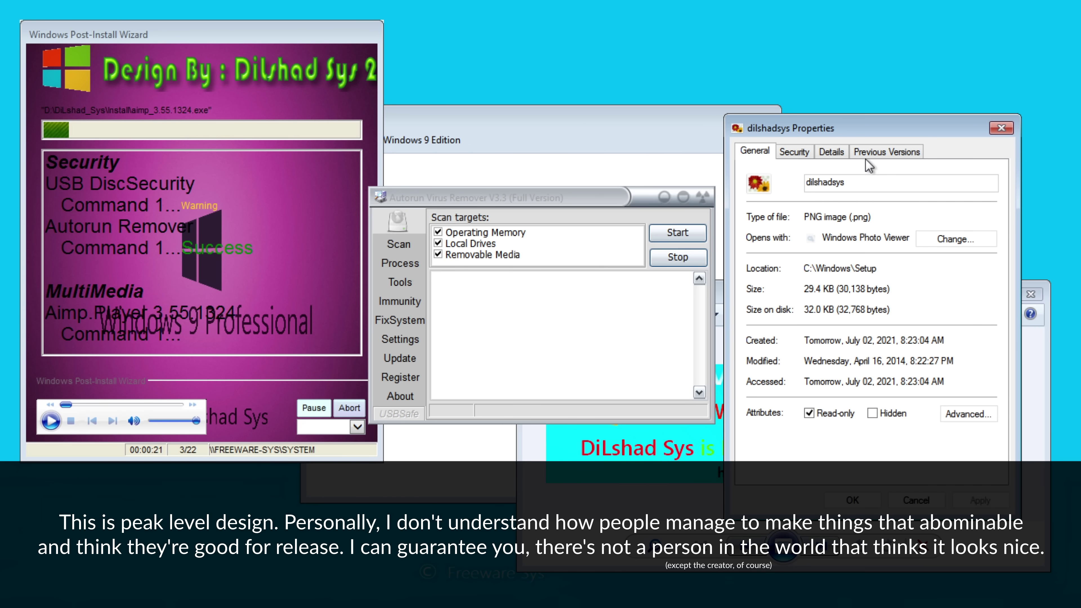
{"action": "left_click", "coordinate": [831, 152]}
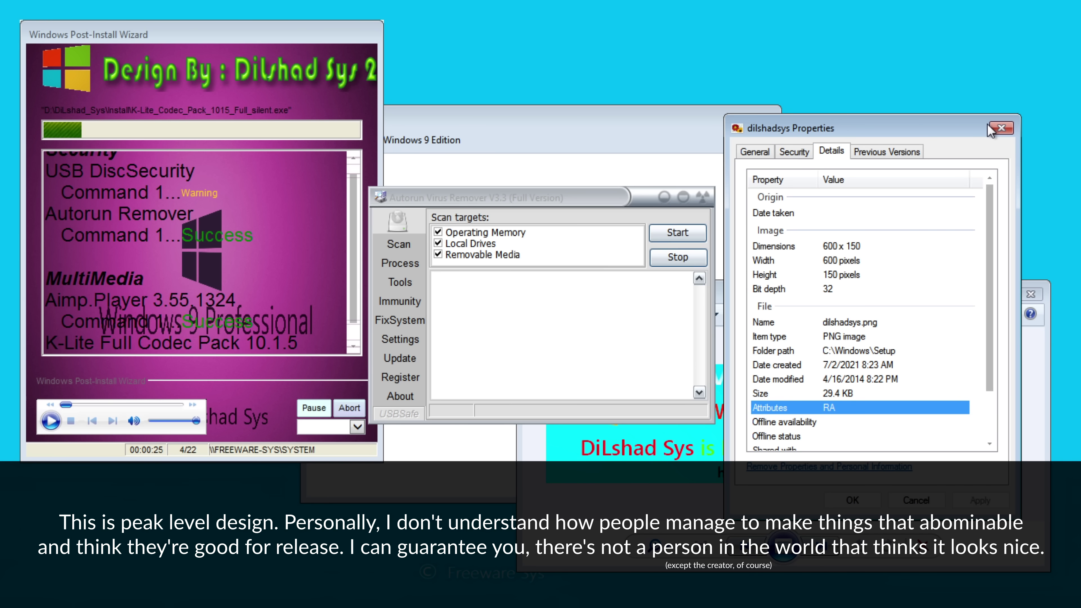
{"action": "left_click", "coordinate": [998, 129]}
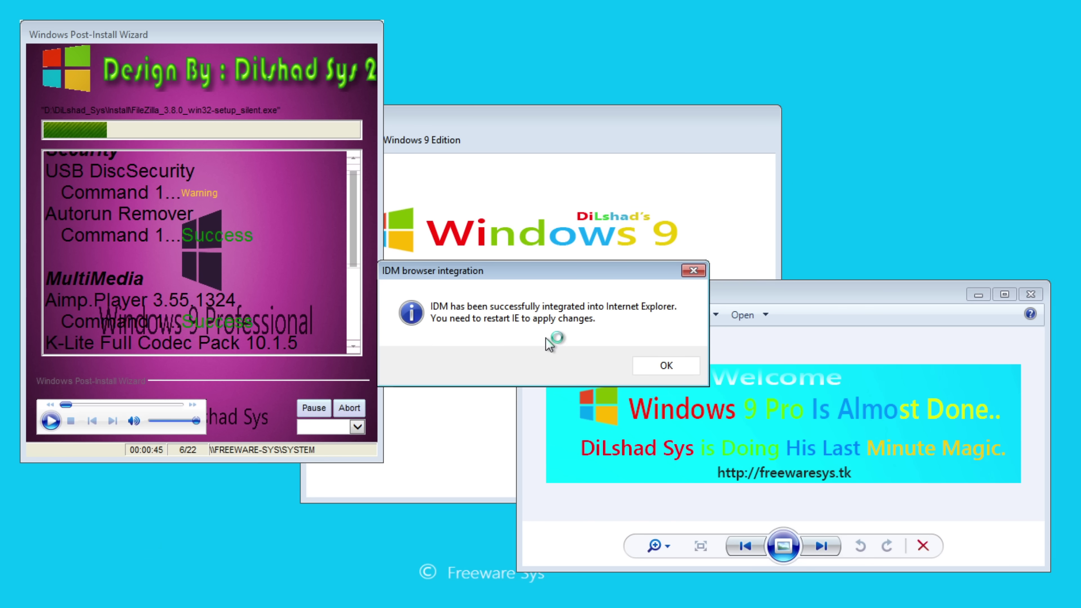
- Dismiss the Internet Download Manager messages, close its window and minimize the BitTorrent window
{"action": "left_click", "coordinate": [588, 367]}
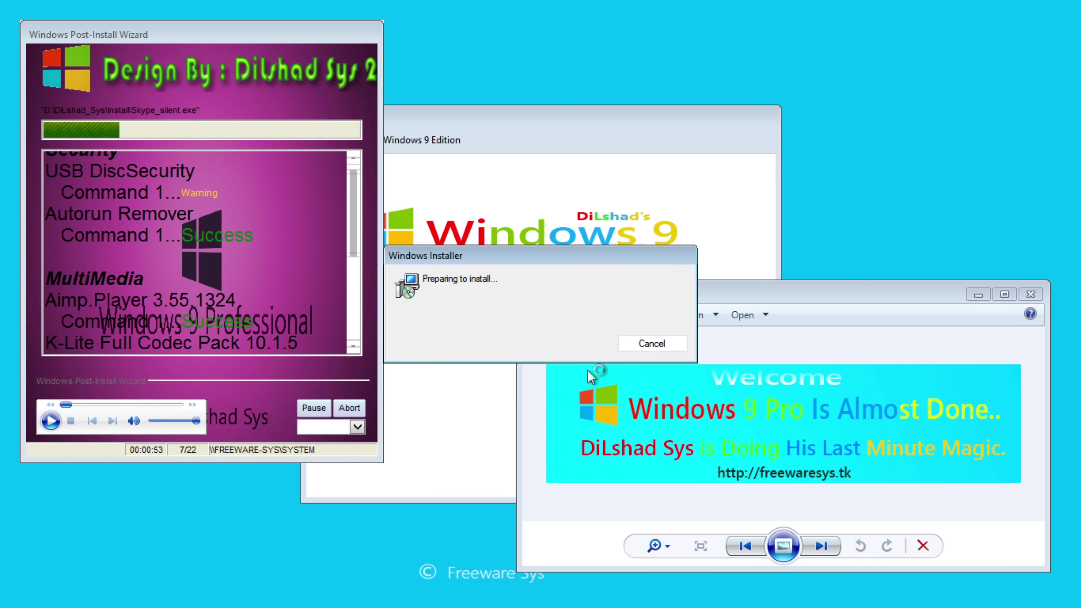
{"action": "left_click", "coordinate": [690, 44]}
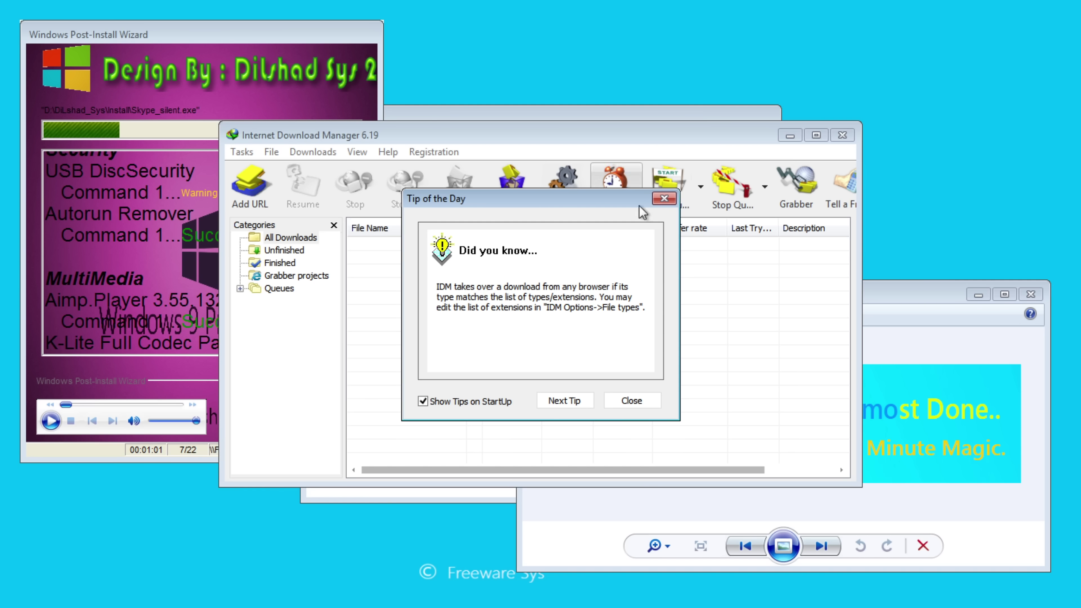
{"action": "left_click", "coordinate": [627, 408]}
{"action": "left_click", "coordinate": [839, 132]}
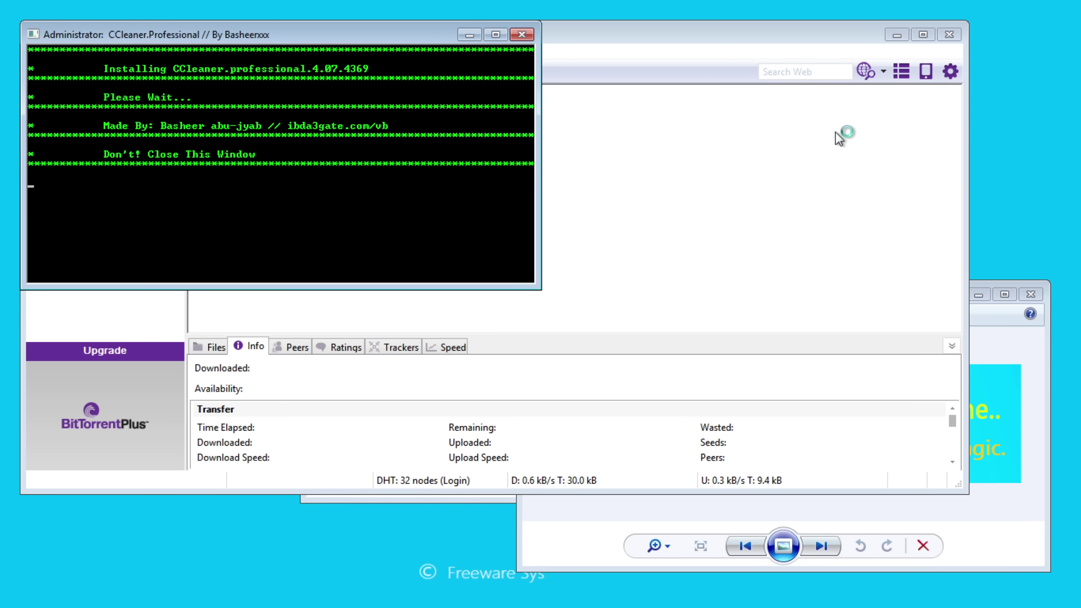
{"action": "left_click", "coordinate": [897, 34]}
- Abort the remaining bundle installations, decline the Internet Download Manager update and close the CCleaner installer's command window
{"action": "left_click", "coordinate": [349, 408]}
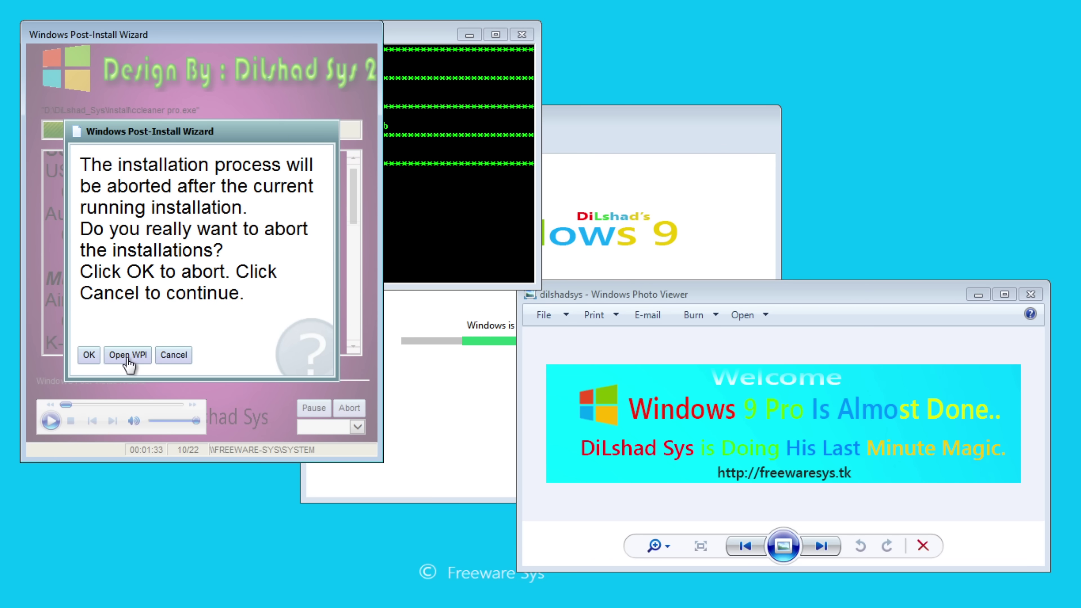
{"action": "left_click", "coordinate": [128, 358]}
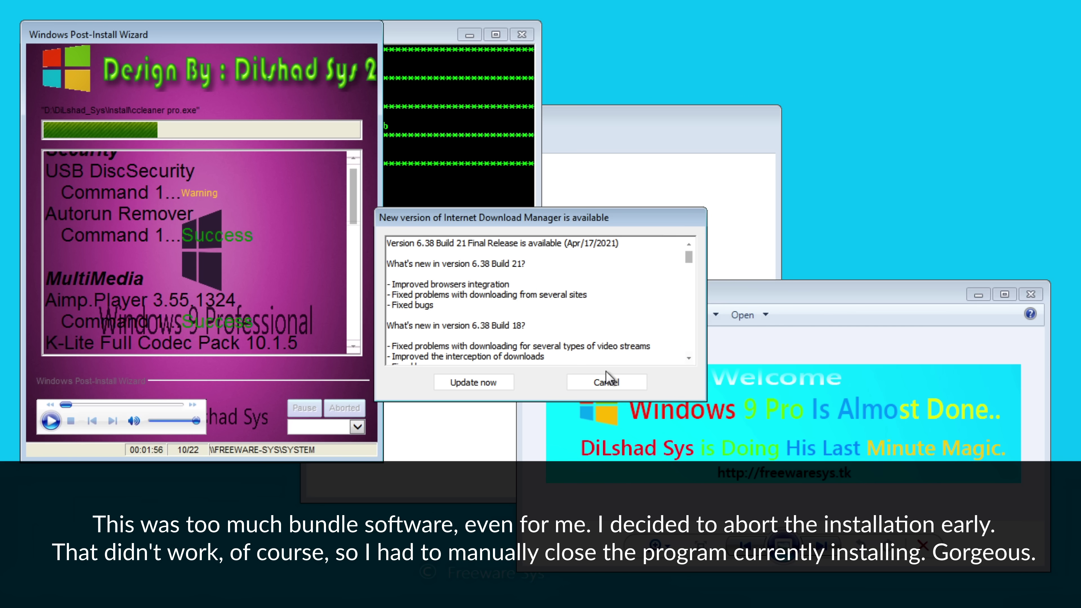
{"action": "left_click", "coordinate": [607, 379]}
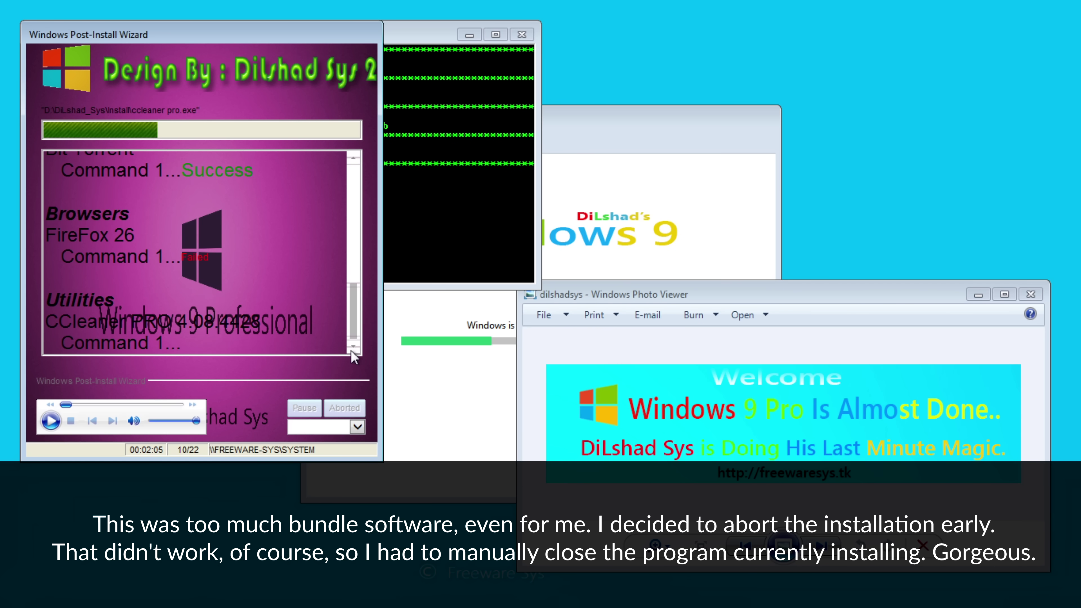
{"action": "left_click", "coordinate": [494, 243]}
{"action": "left_click", "coordinate": [521, 35]}
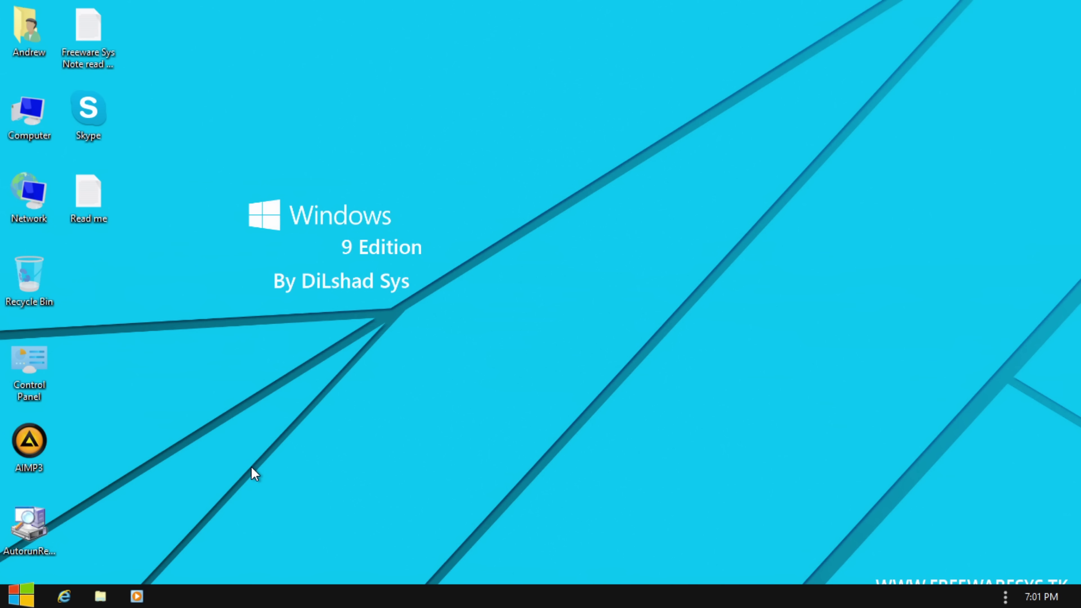
- Check the network connection status on the new desktop and look over the Start menu
{"action": "left_click", "coordinate": [976, 599]}
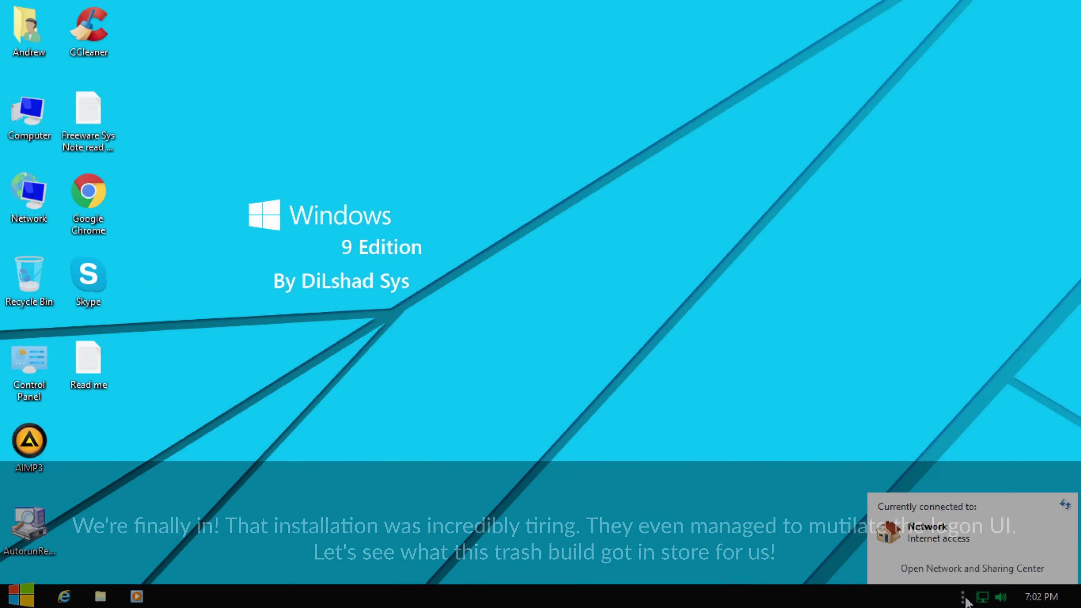
{"action": "left_click", "coordinate": [965, 598]}
{"action": "left_click_drag", "start_coordinate": [525, 482], "coordinate": [491, 479]}
{"action": "left_click", "coordinate": [17, 595]}
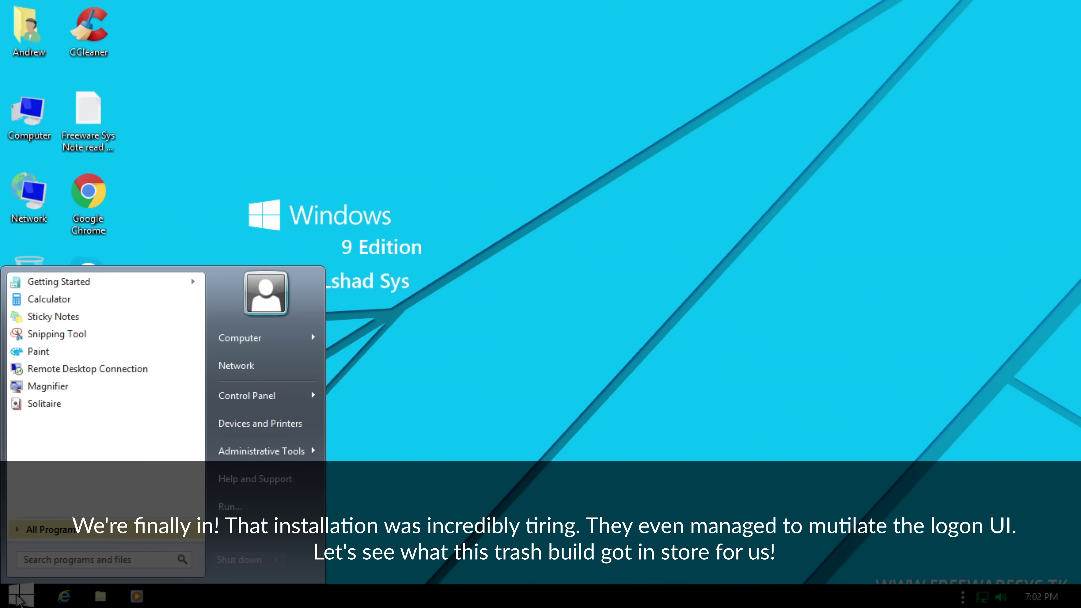
{"action": "left_click", "coordinate": [29, 596]}
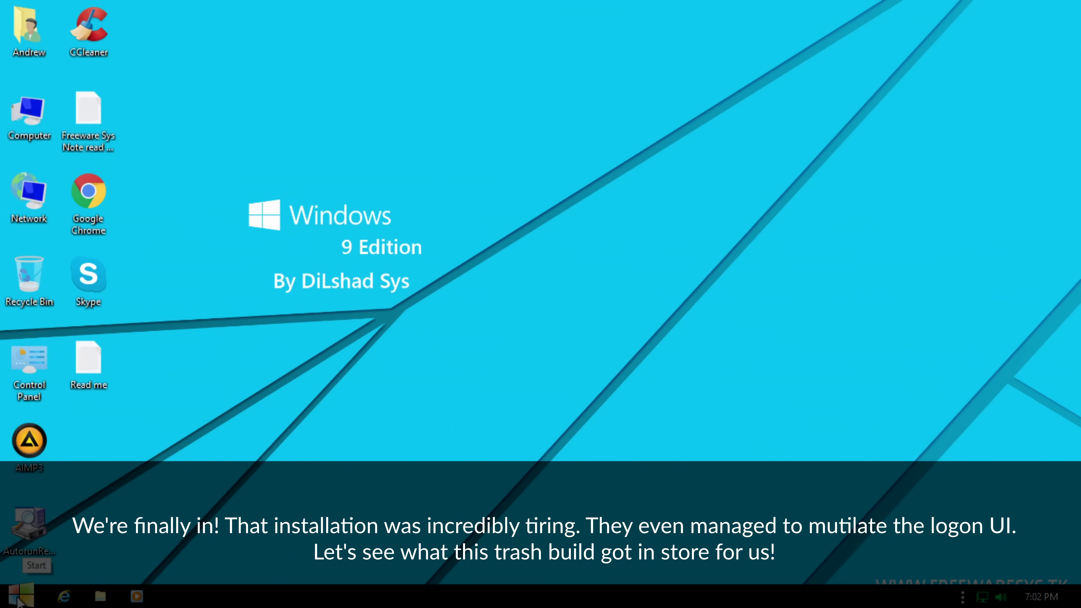
- Inspect the Taskbar, Start Menu and Toolbars pages of the Taskbar and Start Menu properties and close them
{"action": "right_click", "coordinate": [200, 601]}
{"action": "left_click", "coordinate": [207, 591]}
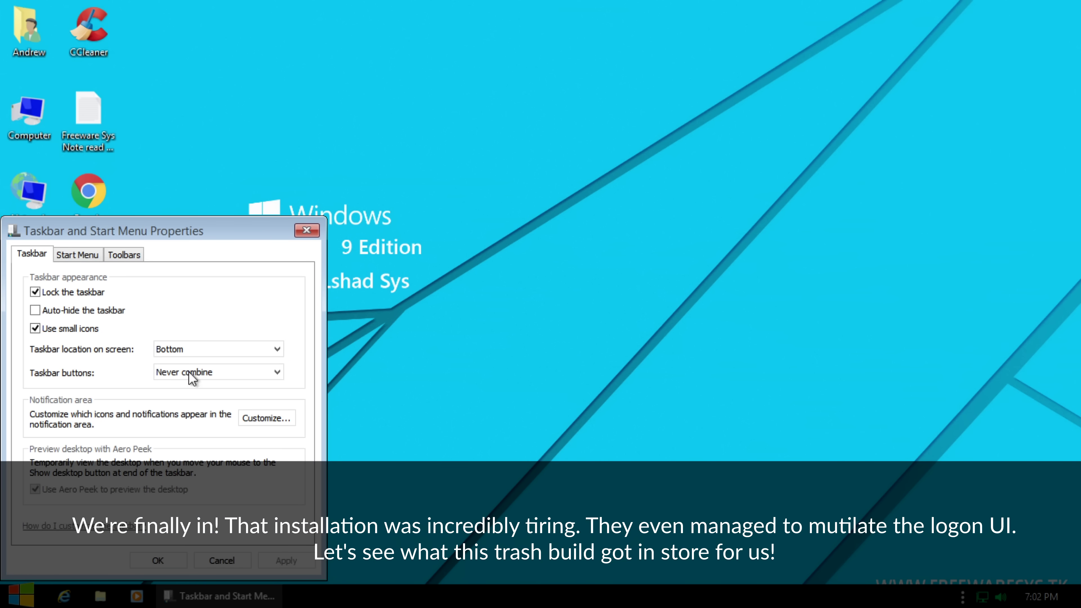
{"action": "left_click", "coordinate": [87, 256]}
{"action": "left_click", "coordinate": [115, 260]}
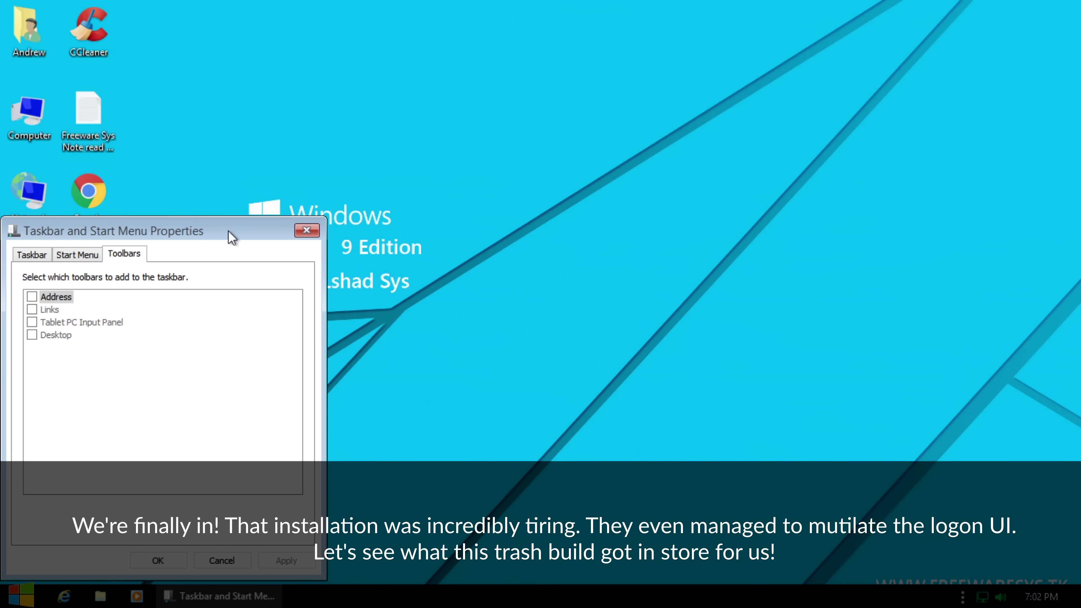
{"action": "left_click", "coordinate": [304, 231]}
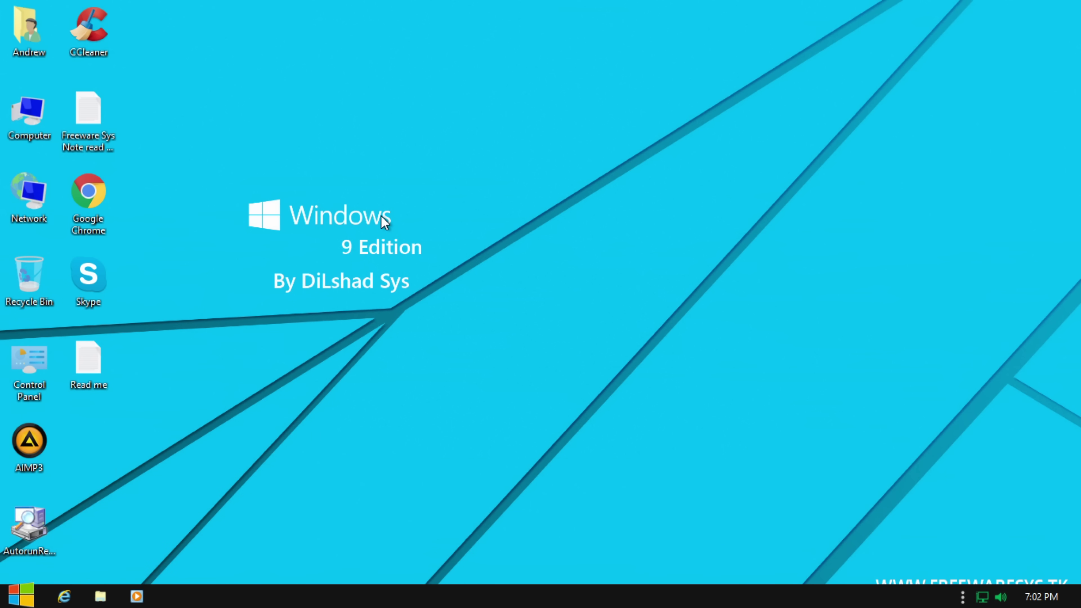
- Open Computer, inspect the Tools, Hardware, Sharing and Quota properties of Local Disk (C:), and close the properties
{"action": "double_click", "coordinate": [29, 111]}
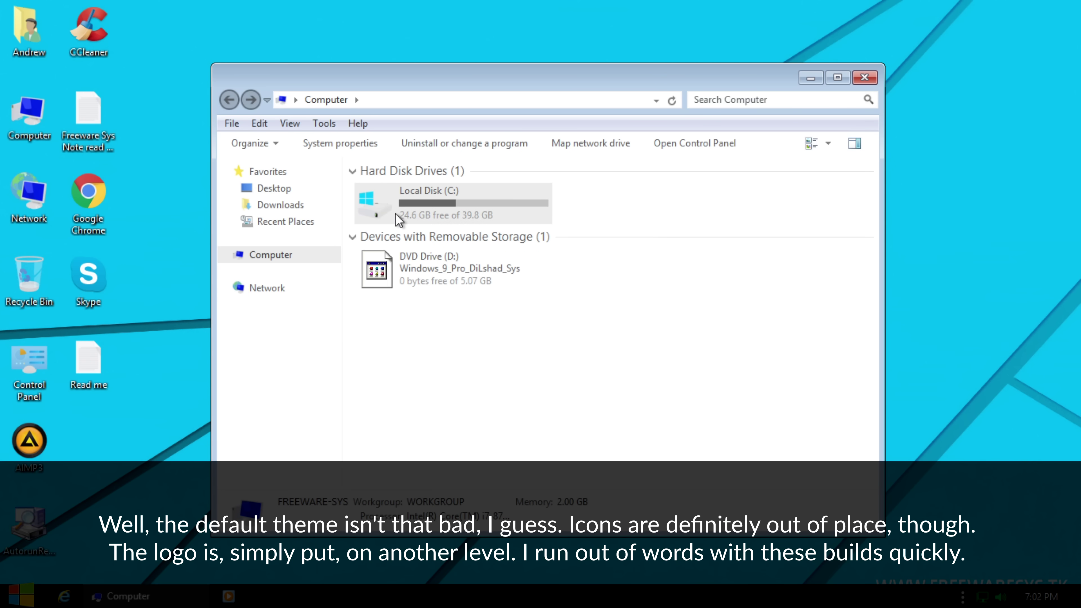
{"action": "left_click", "coordinate": [396, 213]}
{"action": "right_click", "coordinate": [395, 214]}
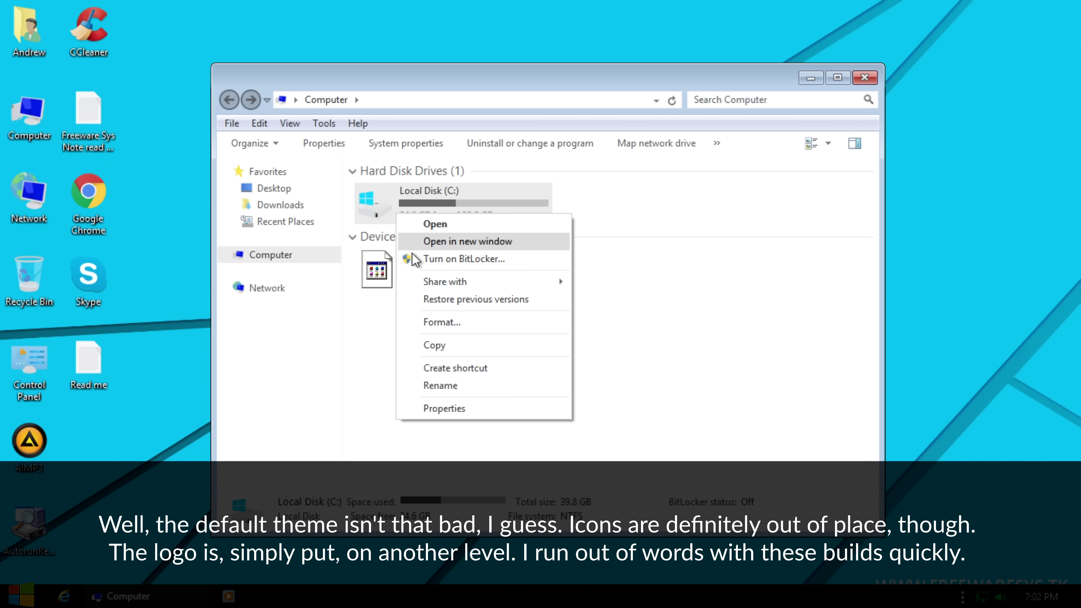
{"action": "left_click", "coordinate": [441, 409]}
{"action": "left_click", "coordinate": [509, 234]}
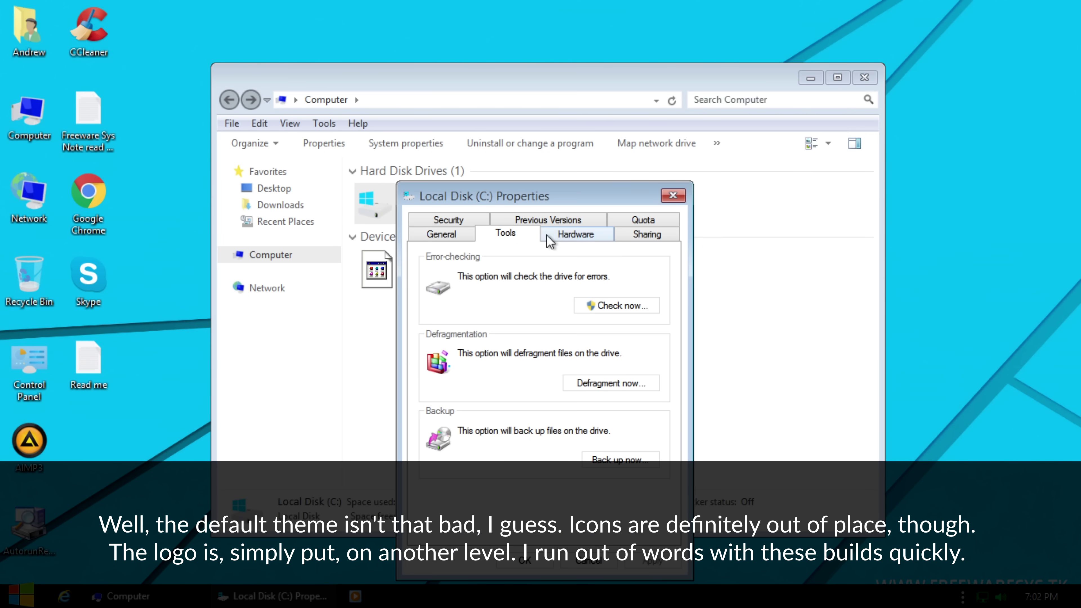
{"action": "left_click", "coordinate": [591, 234]}
{"action": "left_click", "coordinate": [647, 234]}
{"action": "left_click", "coordinate": [643, 220]}
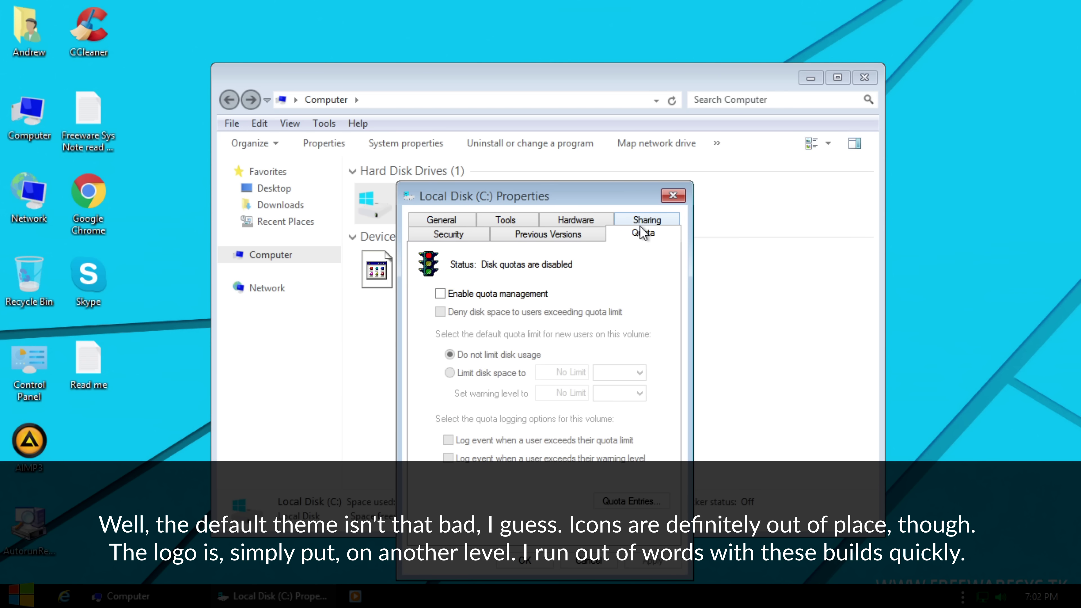
{"action": "left_click", "coordinate": [673, 195]}
- Open the Windows folder on Local Disk (C:) and show the About Windows information
{"action": "double_click", "coordinate": [394, 193]}
{"action": "double_click", "coordinate": [404, 249]}
{"action": "left_click", "coordinate": [357, 124]}
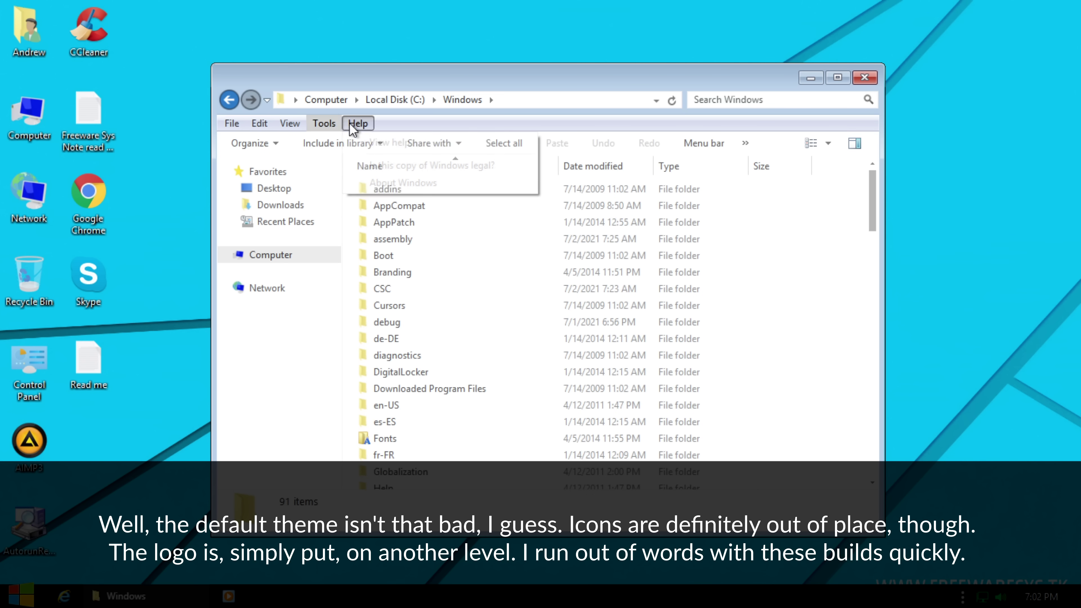
{"action": "left_click", "coordinate": [372, 181]}
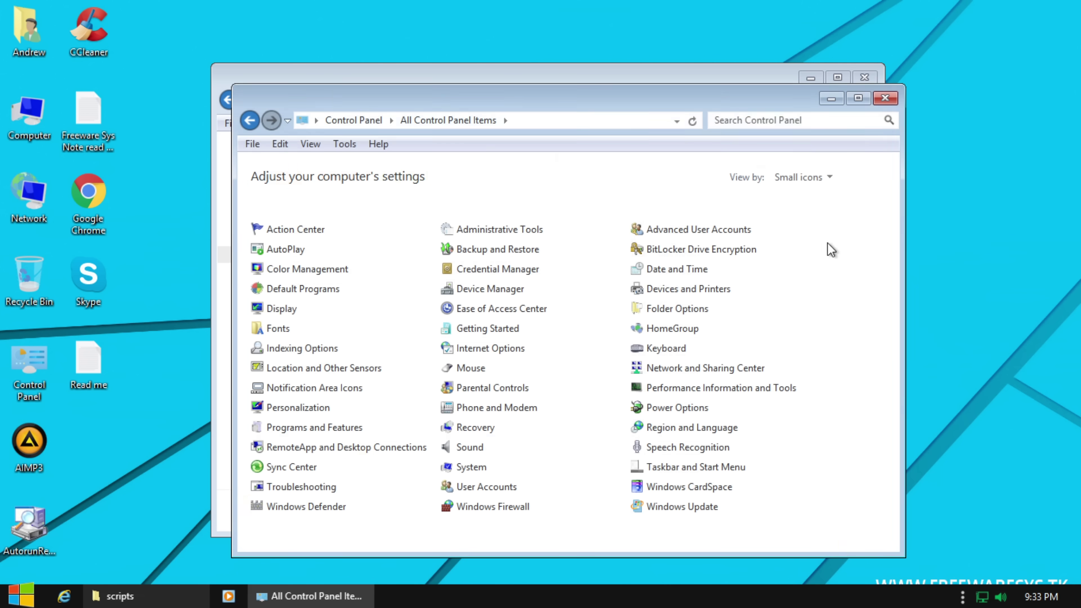
- Review the System page of Control Panel down to Windows activation, and open its Online support website in the browser
{"action": "left_click", "coordinate": [468, 467]}
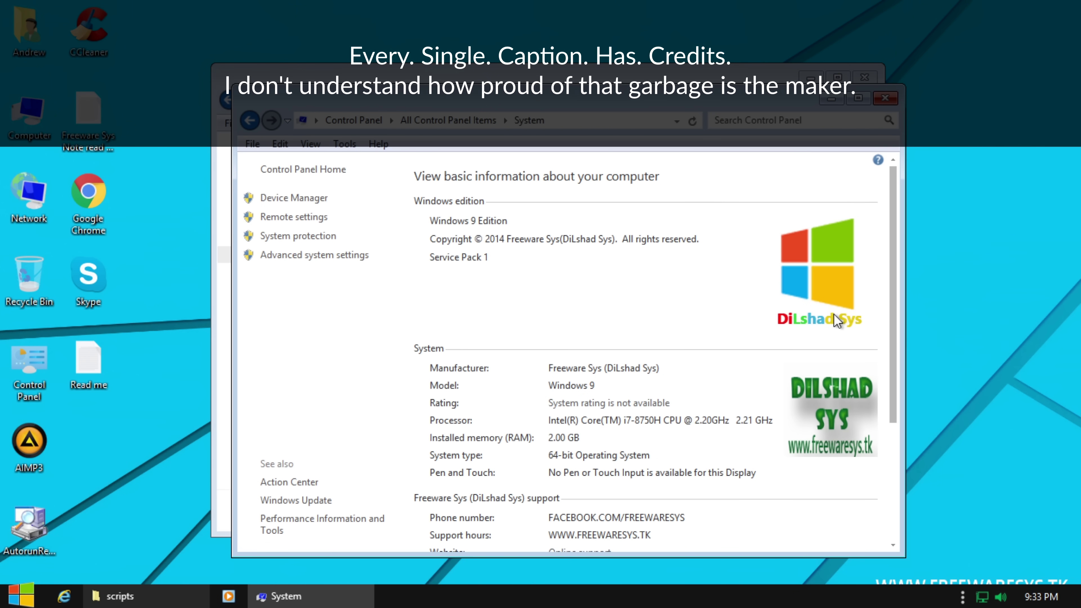
{"action": "scroll", "coordinate": [843, 313], "scroll_direction": "down", "scroll_amount": 1}
{"action": "scroll", "coordinate": [844, 314], "scroll_direction": "up", "scroll_amount": 1}
{"action": "scroll", "coordinate": [844, 312], "scroll_direction": "down", "scroll_amount": 4}
{"action": "scroll", "coordinate": [844, 312], "scroll_direction": "up", "scroll_amount": 3}
{"action": "scroll", "coordinate": [844, 312], "scroll_direction": "down", "scroll_amount": 5}
{"action": "scroll", "coordinate": [843, 311], "scroll_direction": "down", "scroll_amount": 2}
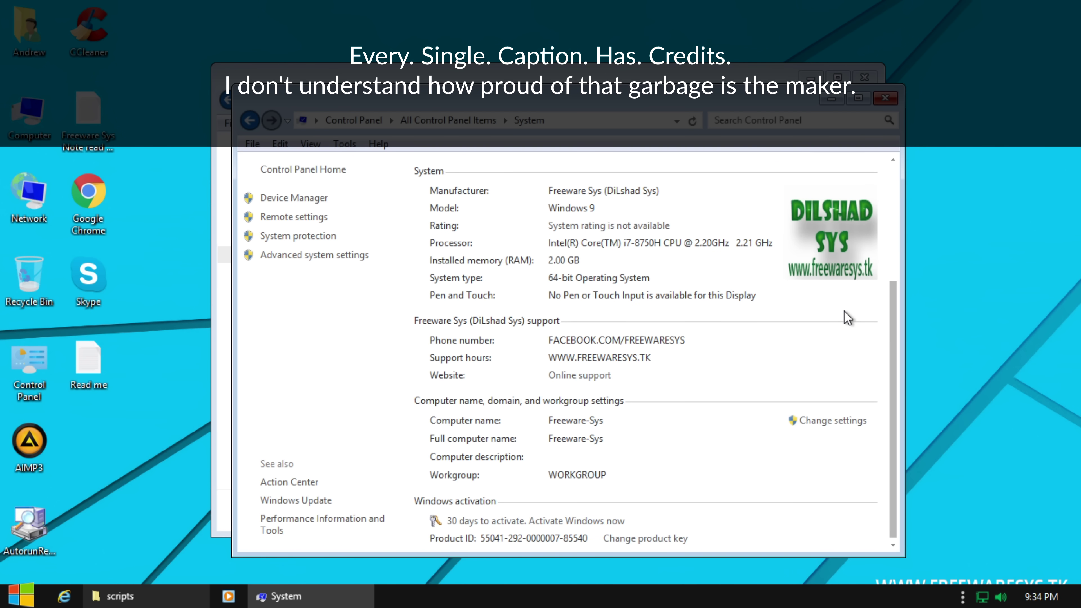
{"action": "left_click", "coordinate": [579, 375]}
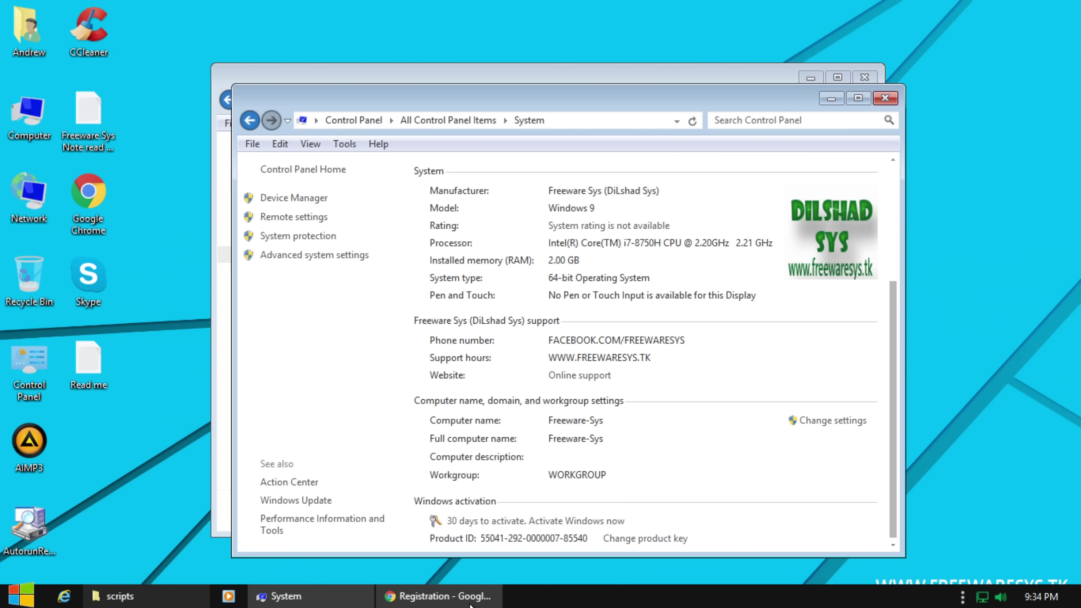
{"action": "left_click", "coordinate": [470, 601]}
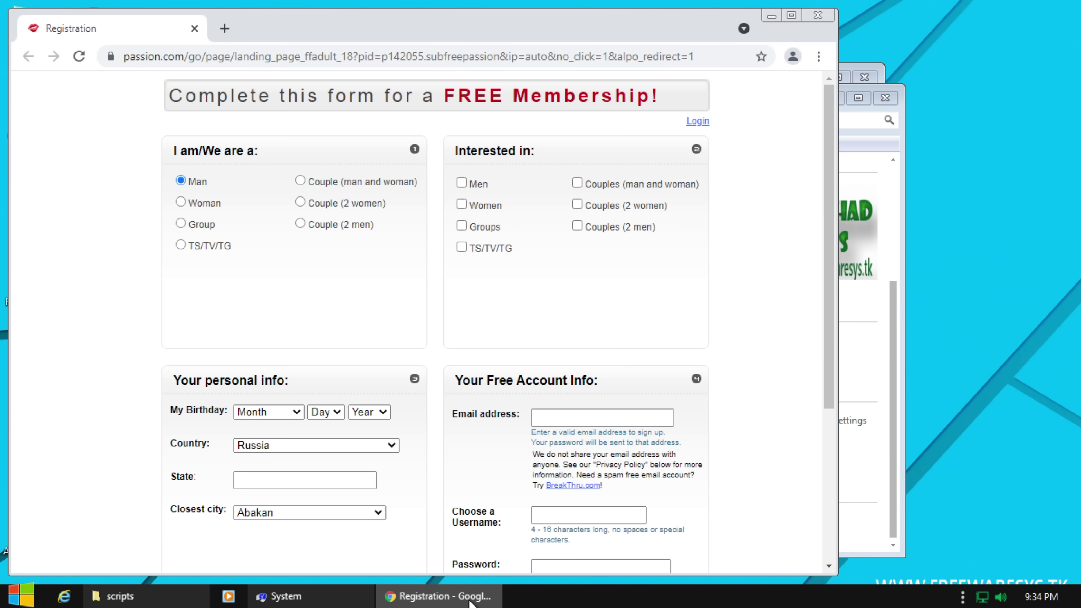
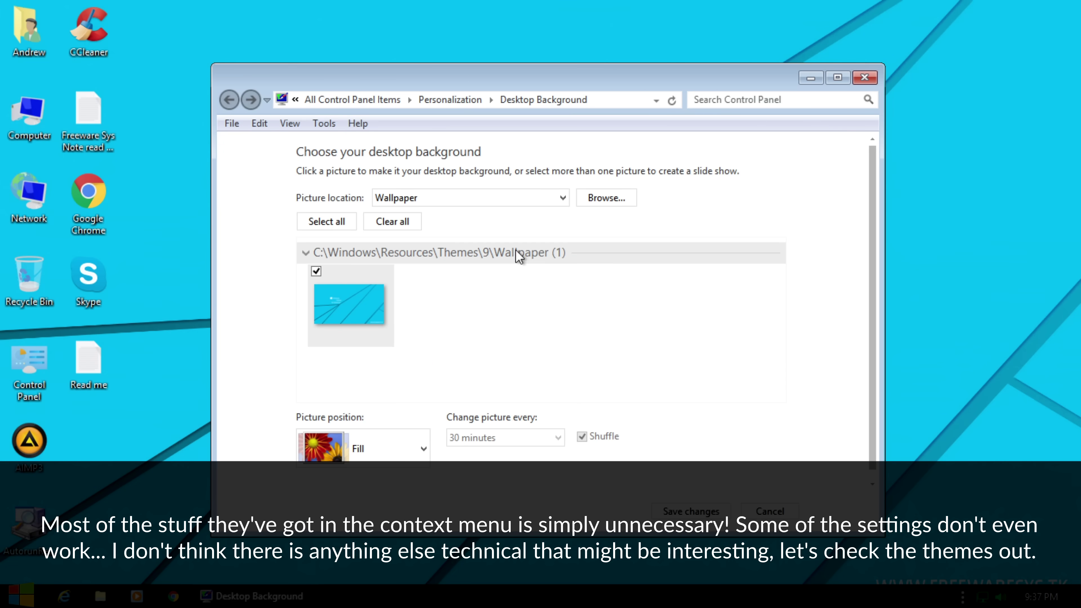
- Check the picture locations for the desktop background, and apply the installed Star Trek theme in Personalization
{"action": "left_click", "coordinate": [419, 199]}
{"action": "left_click", "coordinate": [422, 200]}
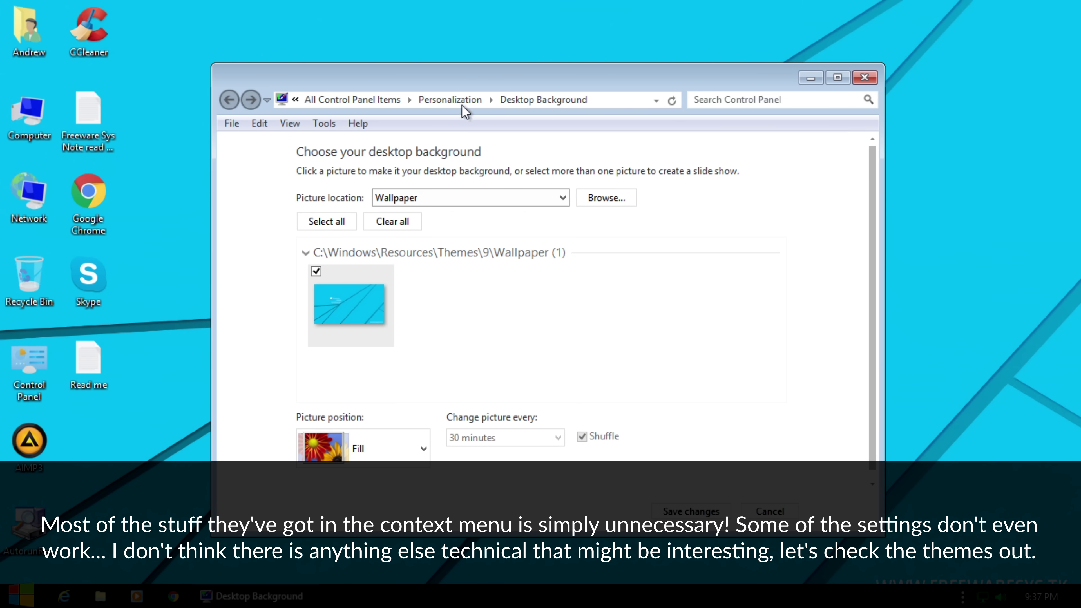
{"action": "left_click", "coordinate": [451, 100]}
{"action": "scroll", "coordinate": [482, 334], "scroll_direction": "down", "scroll_amount": 2}
{"action": "scroll", "coordinate": [485, 358], "scroll_direction": "down", "scroll_amount": 2}
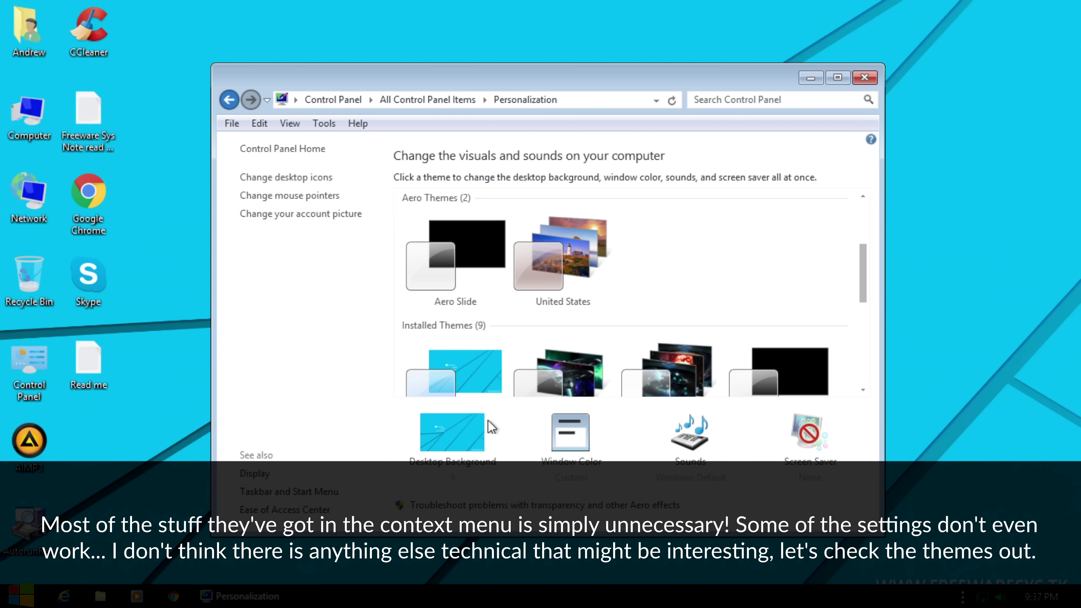
{"action": "scroll", "coordinate": [492, 353], "scroll_direction": "down", "scroll_amount": 2}
{"action": "left_click", "coordinate": [557, 264]}
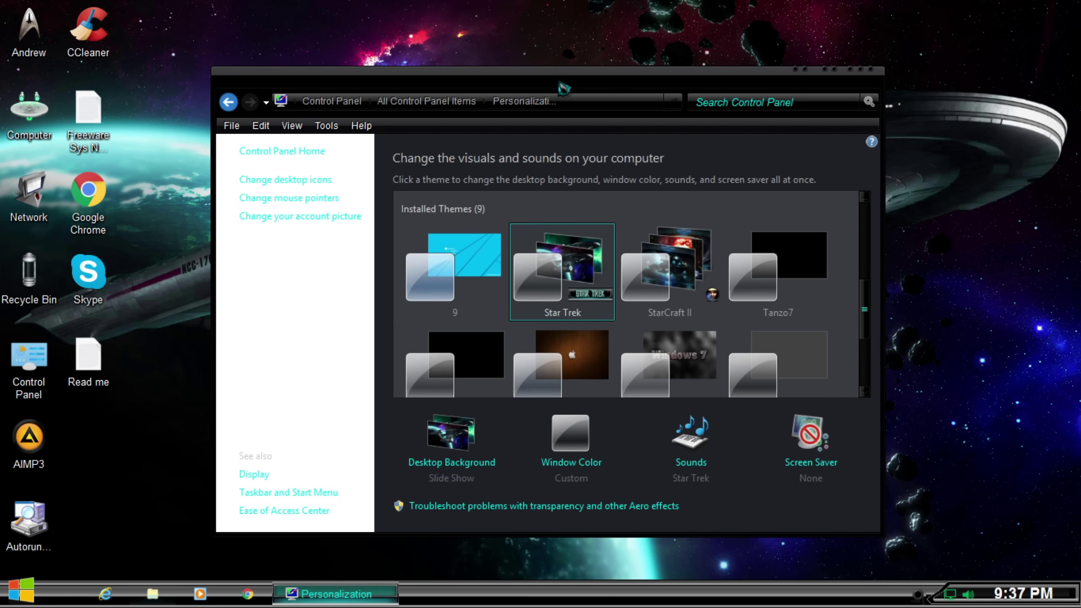
- Examine how the Star Trek theme styles the Start menu and a File Explorer window
{"action": "left_click_drag", "start_coordinate": [561, 87], "coordinate": [606, 64]}
{"action": "left_click", "coordinate": [28, 603]}
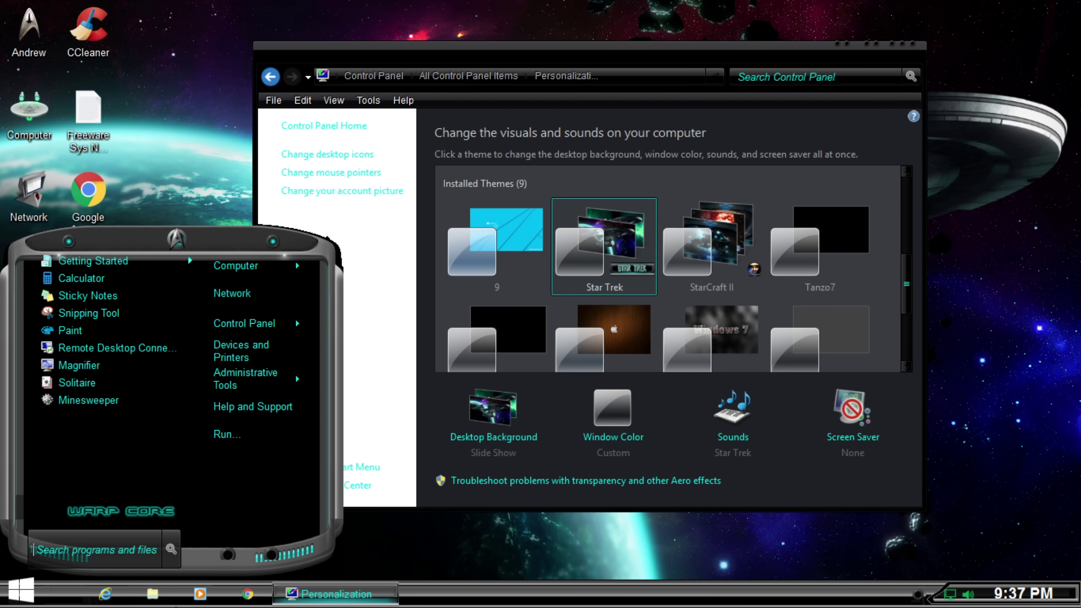
{"action": "left_click", "coordinate": [151, 598]}
{"action": "left_click_drag", "start_coordinate": [346, 83], "coordinate": [292, 110]}
{"action": "left_click", "coordinate": [175, 237]}
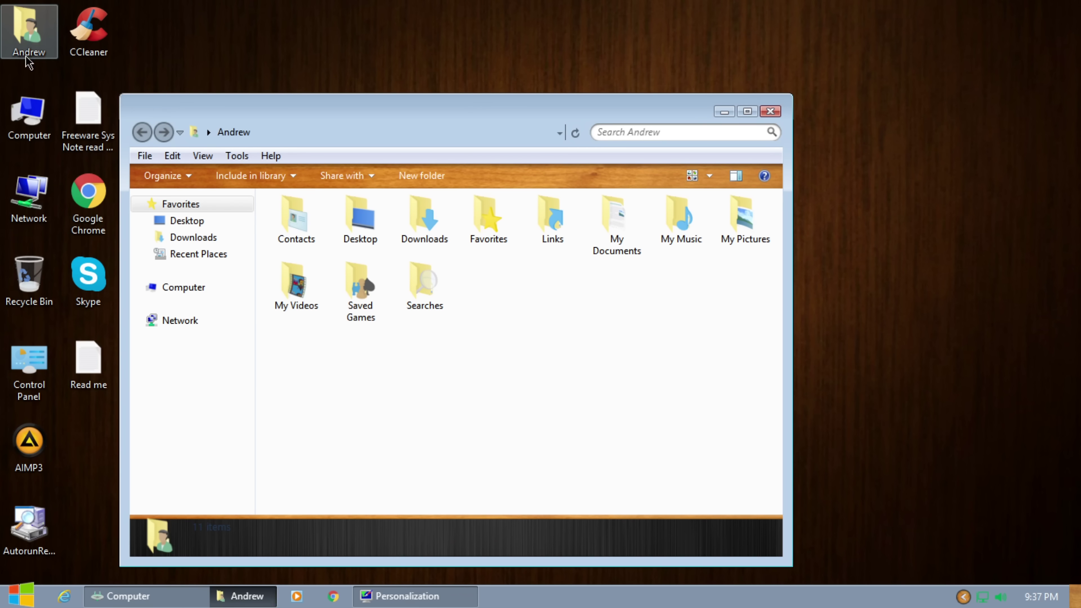
- Browse from the user folder to the Windows folder on Local Disk (C:) under the wood-styled theme, and minimize the window
{"action": "left_click_drag", "start_coordinate": [291, 114], "coordinate": [419, 56]}
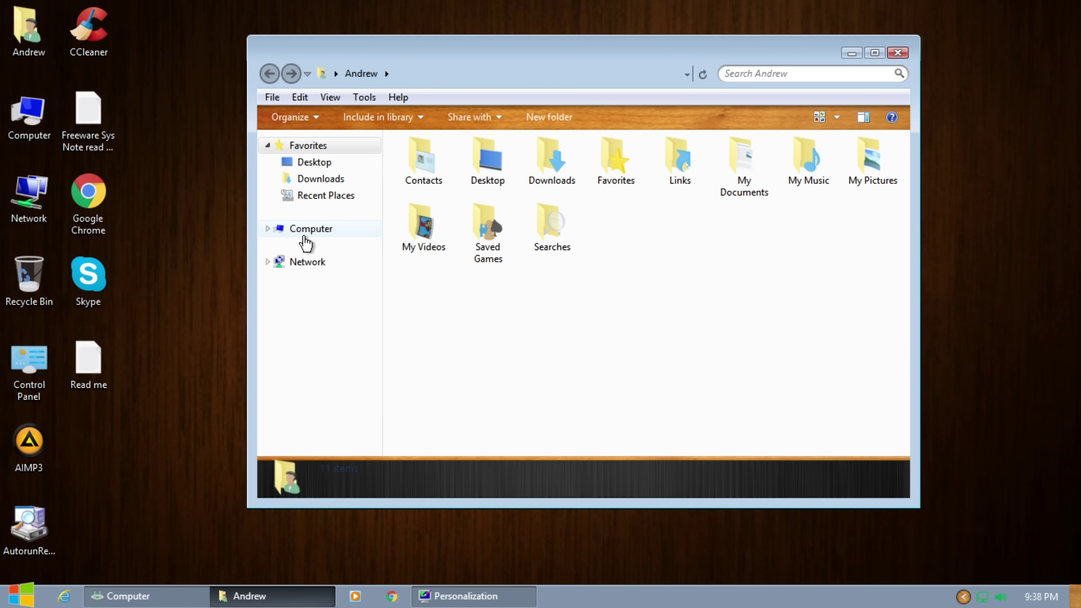
{"action": "left_click", "coordinate": [308, 230]}
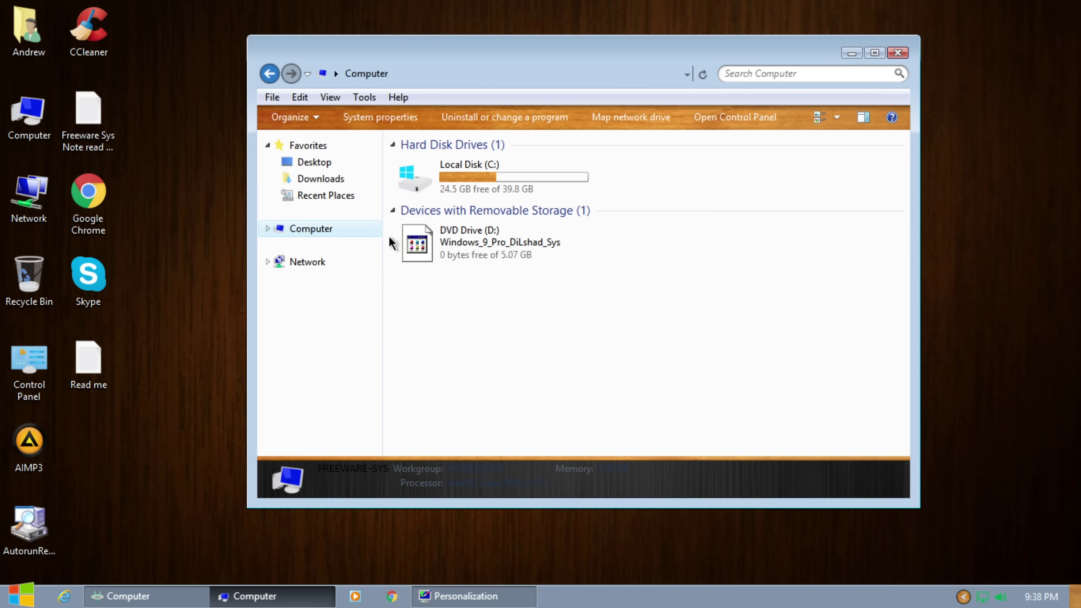
{"action": "double_click", "coordinate": [461, 196]}
{"action": "double_click", "coordinate": [435, 232]}
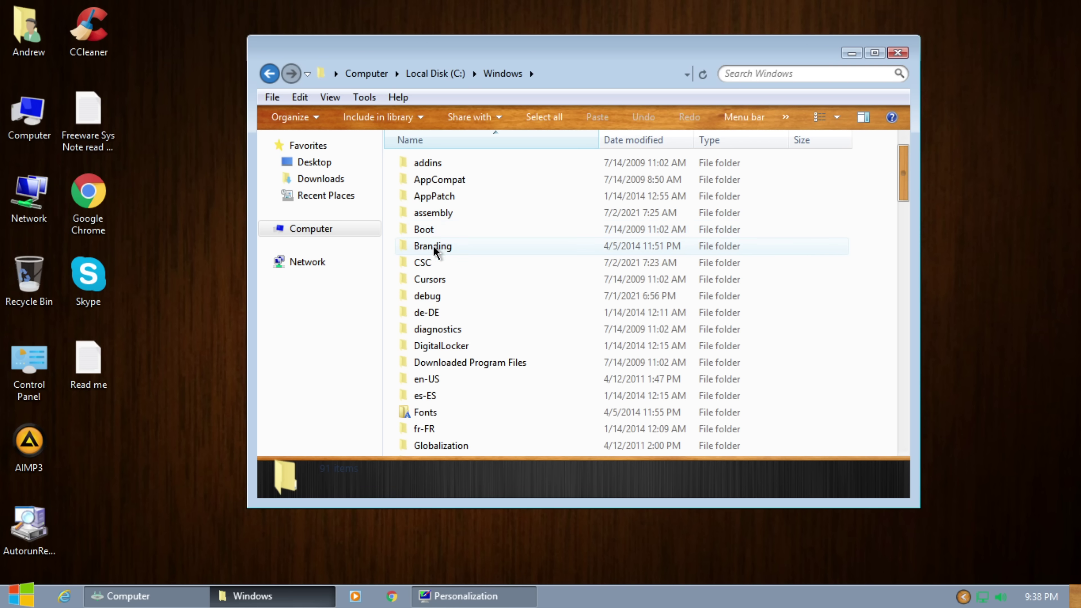
{"action": "left_click", "coordinate": [438, 314]}
{"action": "scroll", "coordinate": [438, 314], "scroll_direction": "down", "scroll_amount": 6}
{"action": "left_click_drag", "start_coordinate": [866, 406], "coordinate": [643, 185]}
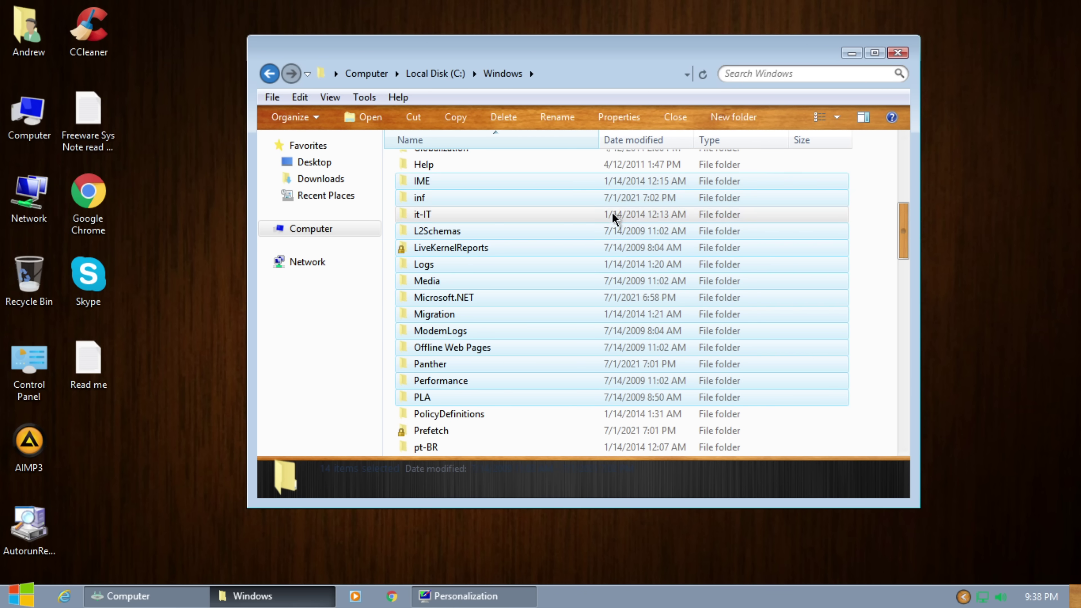
{"action": "scroll", "coordinate": [615, 232], "scroll_direction": "down", "scroll_amount": 15}
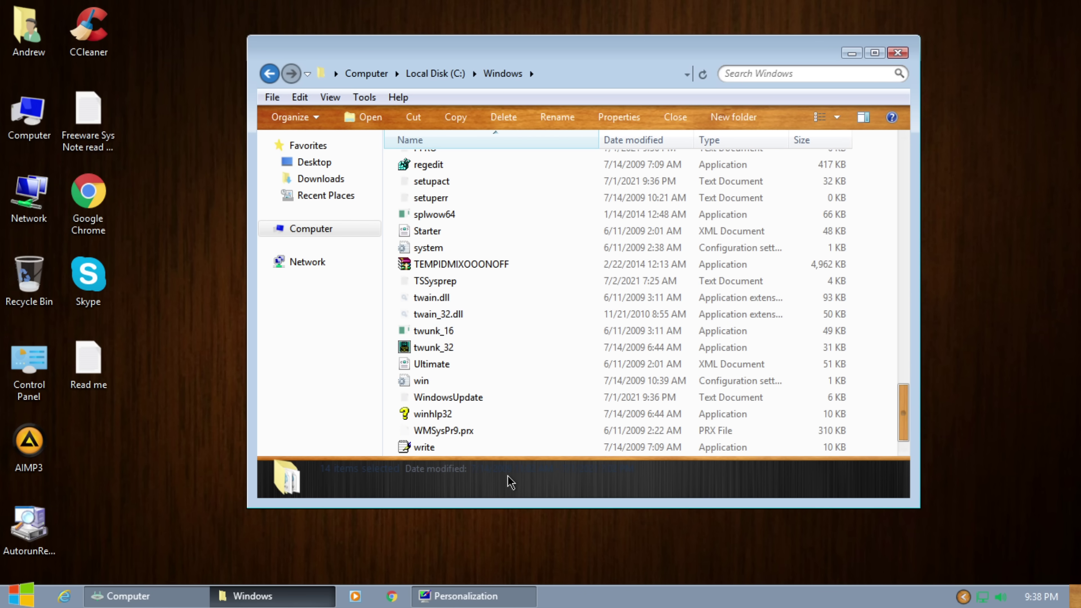
{"action": "left_click", "coordinate": [849, 54]}
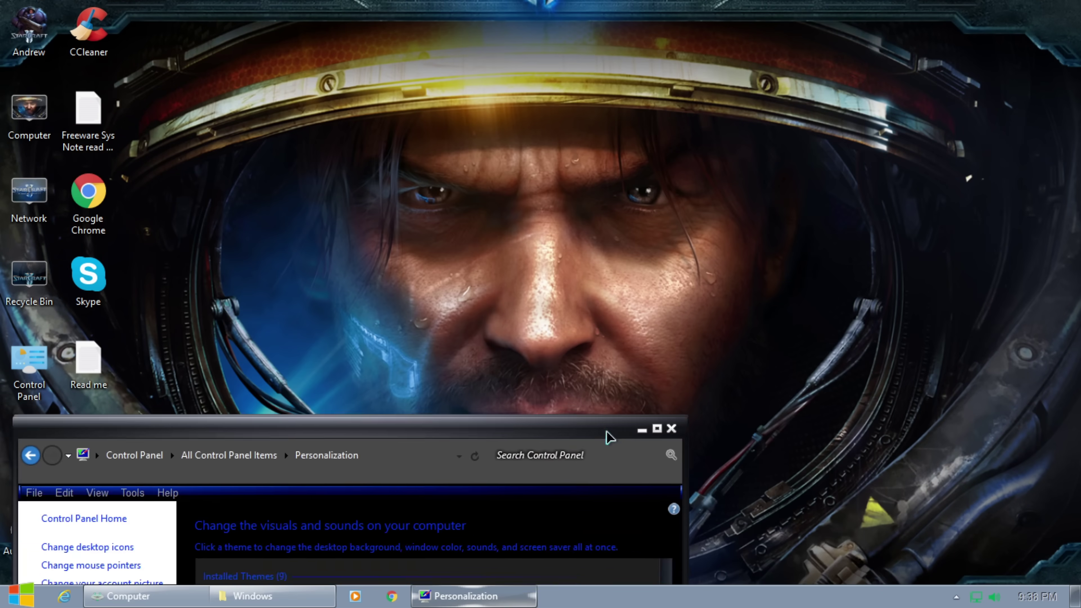
- Reposition the StarCraft-themed Personalization window, and browse Computer and Local Disk (C:) in the restored Explorer window
{"action": "left_click_drag", "start_coordinate": [608, 435], "coordinate": [889, 81]}
{"action": "left_click", "coordinate": [243, 595]}
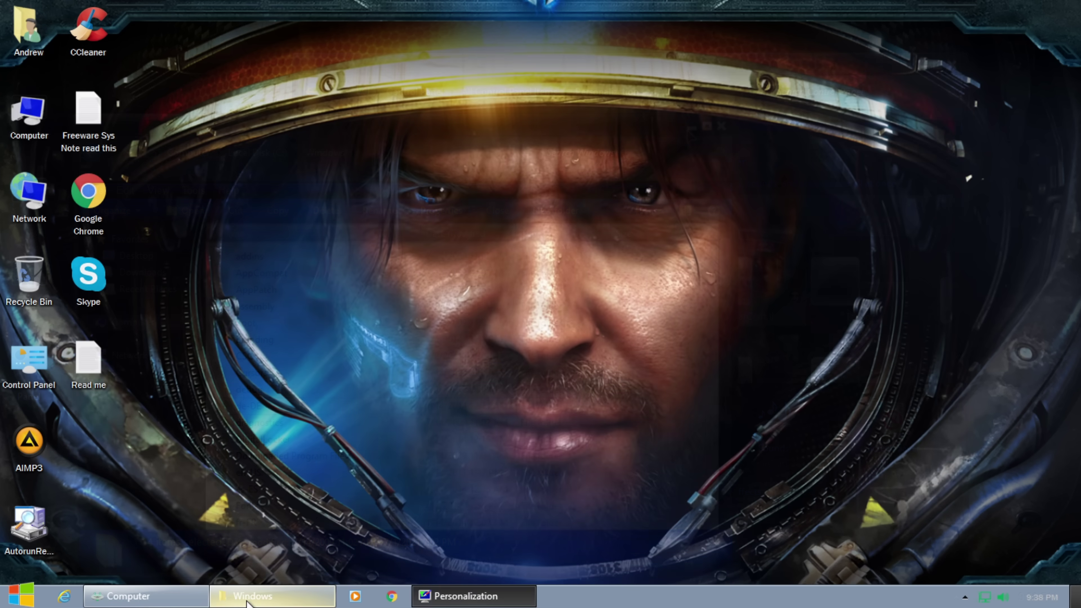
{"action": "left_click", "coordinate": [247, 597]}
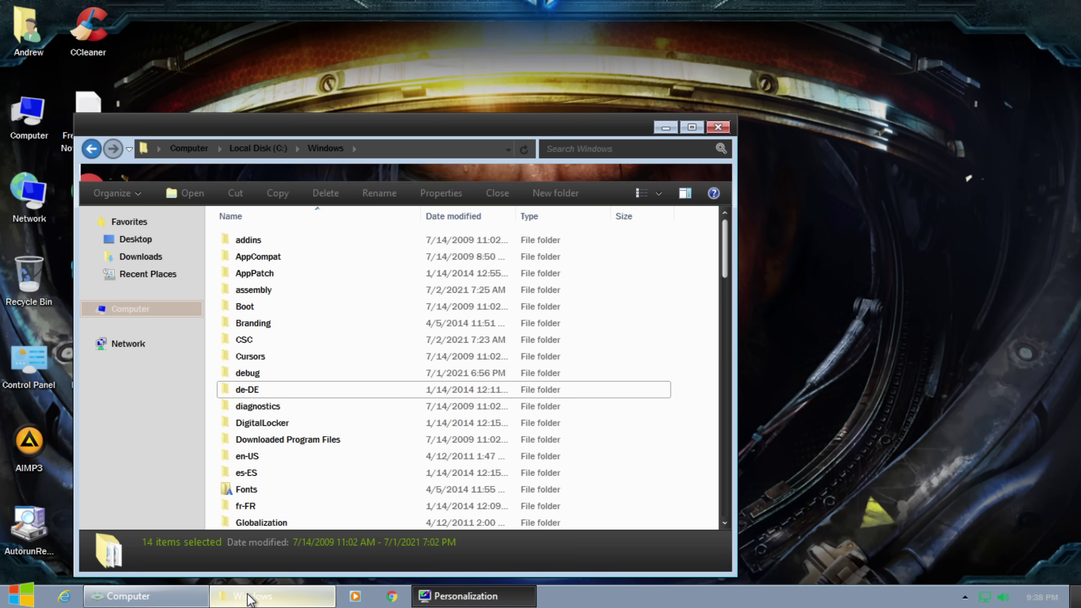
{"action": "left_click", "coordinate": [117, 309]}
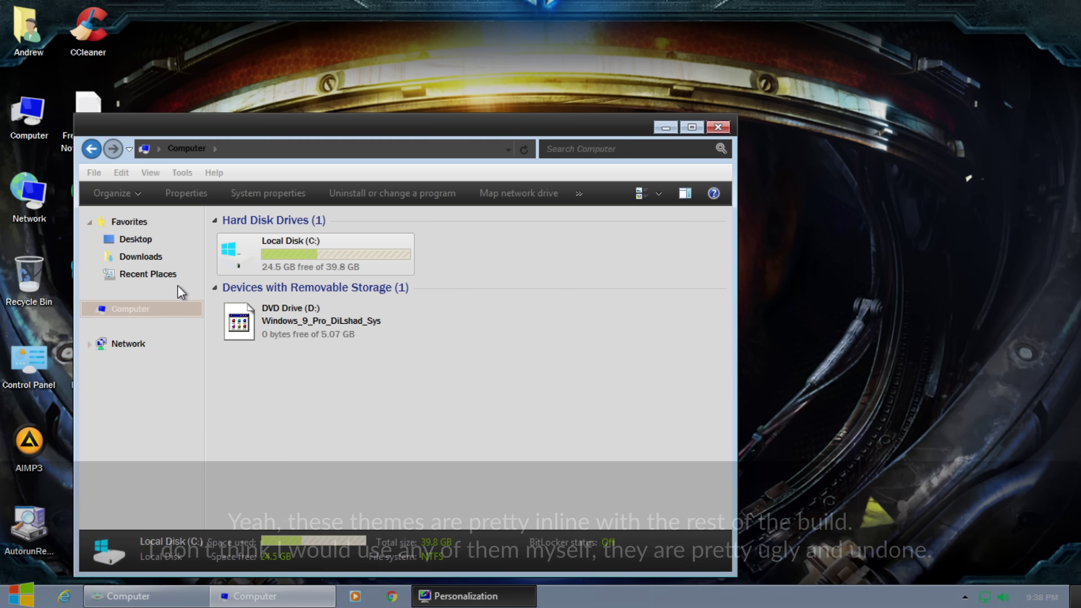
{"action": "double_click", "coordinate": [266, 256]}
{"action": "key", "text": "BackSpace"}
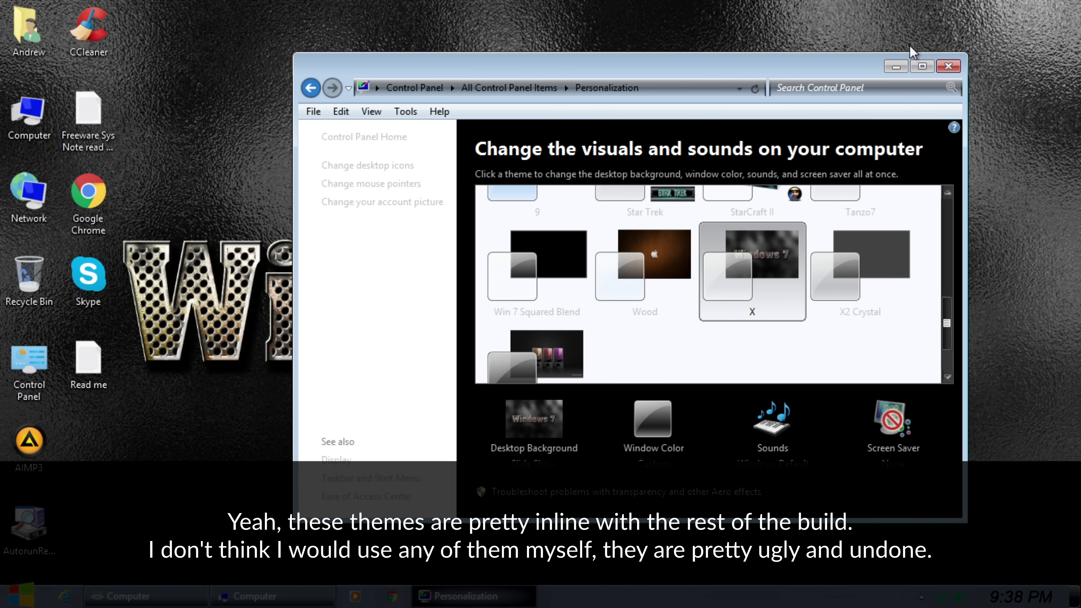
- Minimize Personalization and examine the Computer window under the X theme
{"action": "left_click", "coordinate": [896, 67]}
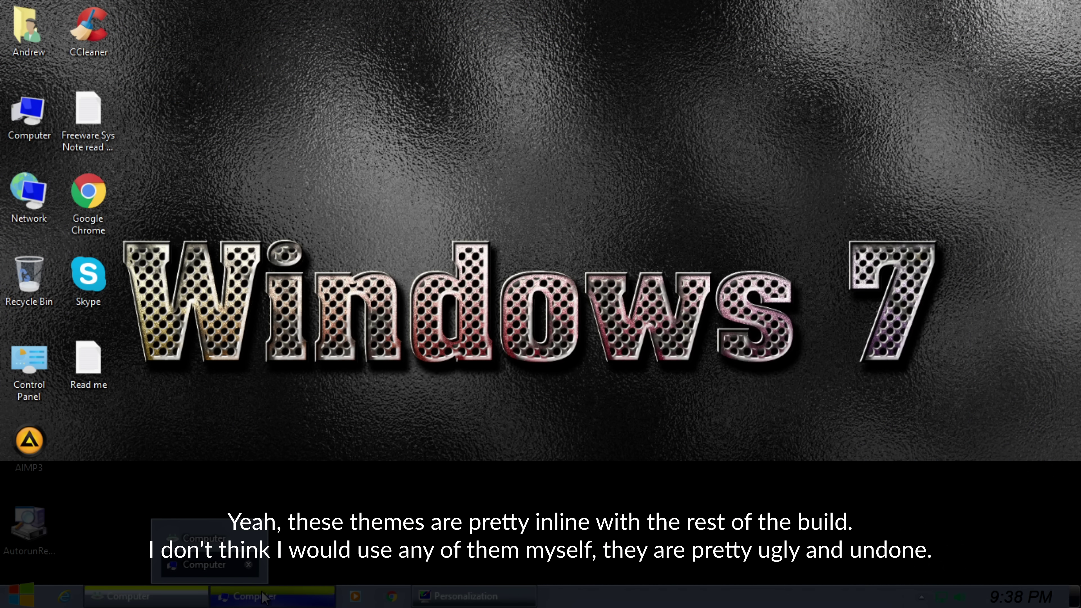
{"action": "mouse_move", "coordinate": [457, 600]}
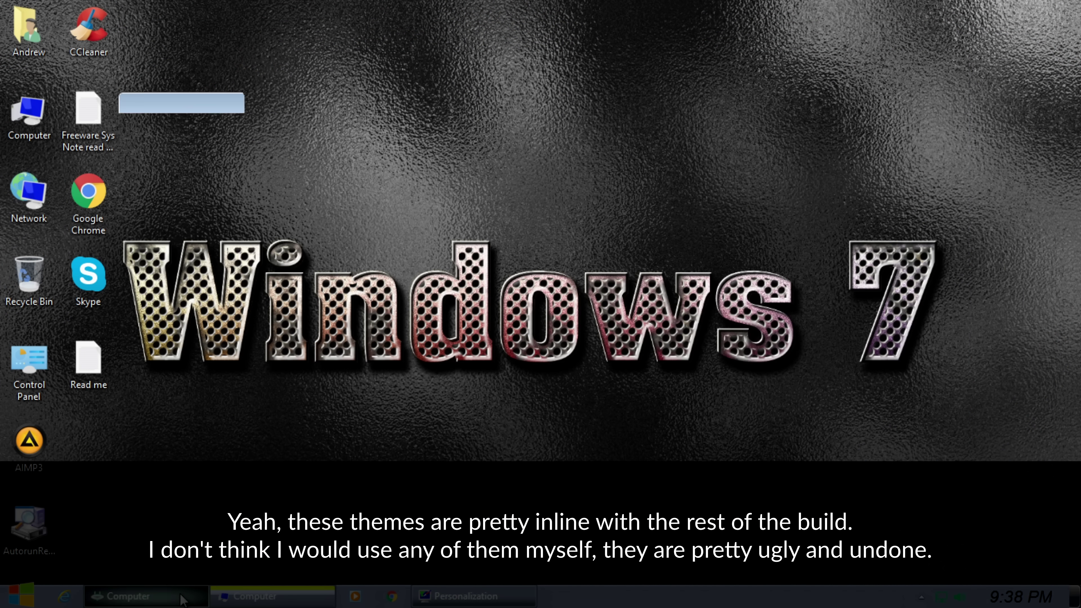
{"action": "left_click", "coordinate": [141, 597]}
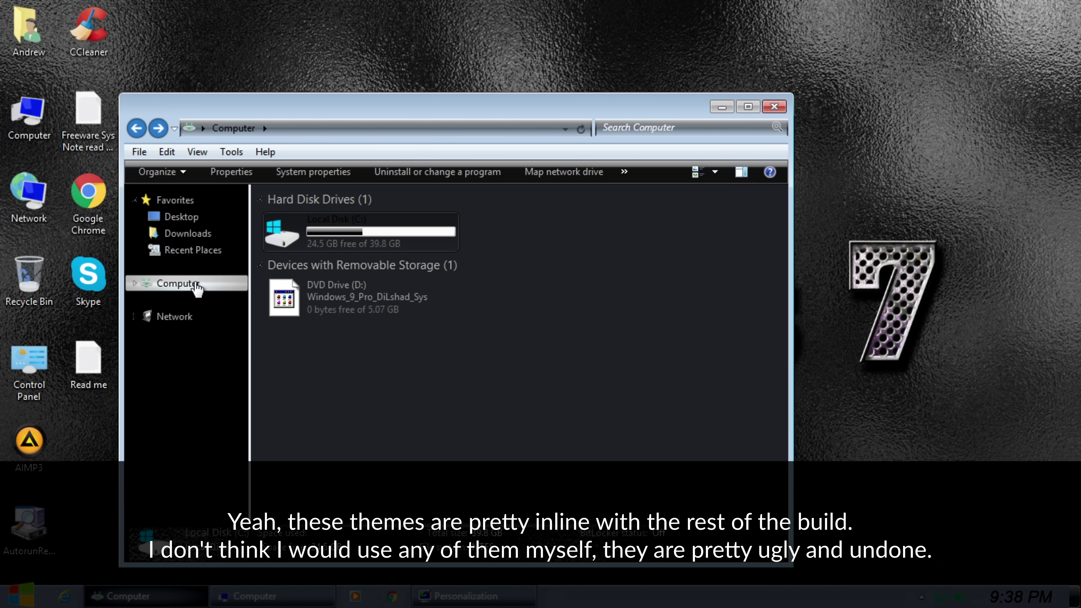
{"action": "left_click", "coordinate": [39, 583]}
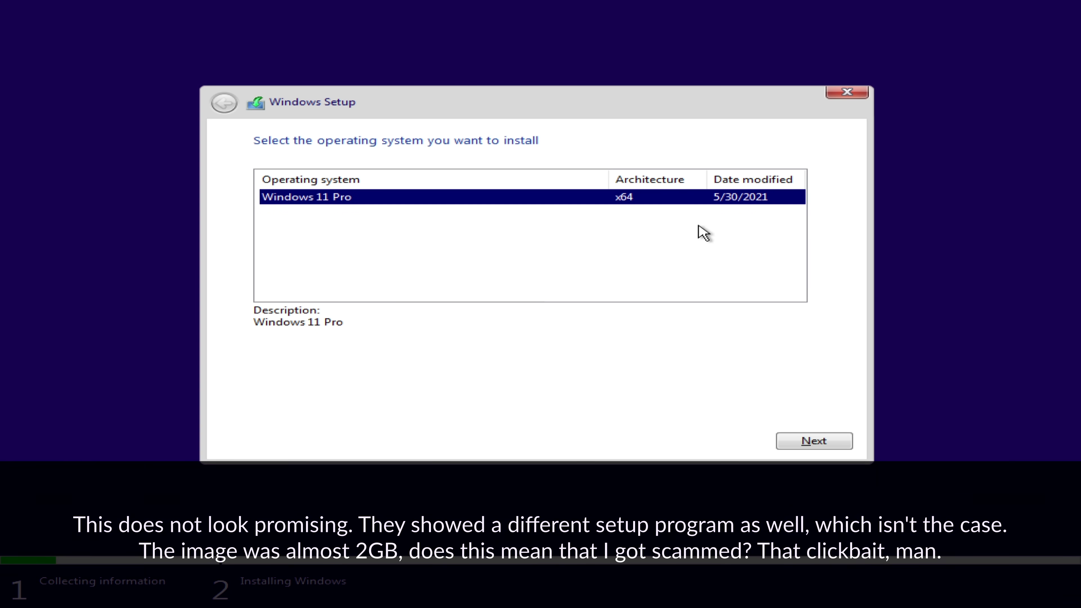
- Proceed with Windows 11 Pro x64 as the operating system to install in Windows Setup
{"action": "left_click", "coordinate": [800, 438]}
{"action": "left_click", "coordinate": [841, 436]}
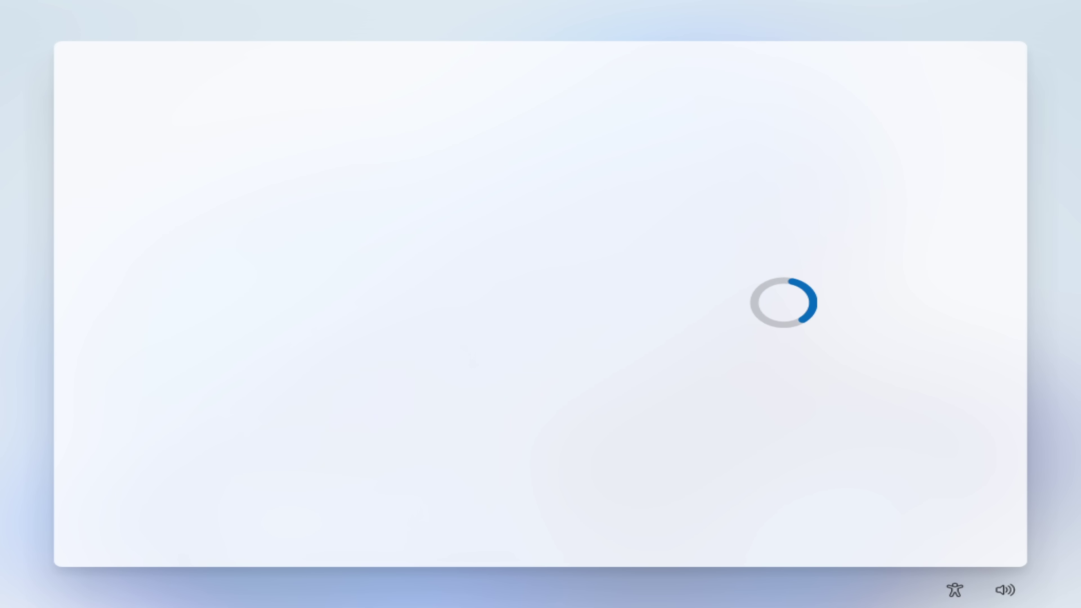
- Enter a user name for the new Windows account and continue to password creation
{"action": "type", "text": ",km"}
{"action": "left_click", "coordinate": [736, 403]}
{"action": "left_click", "coordinate": [608, 357]}
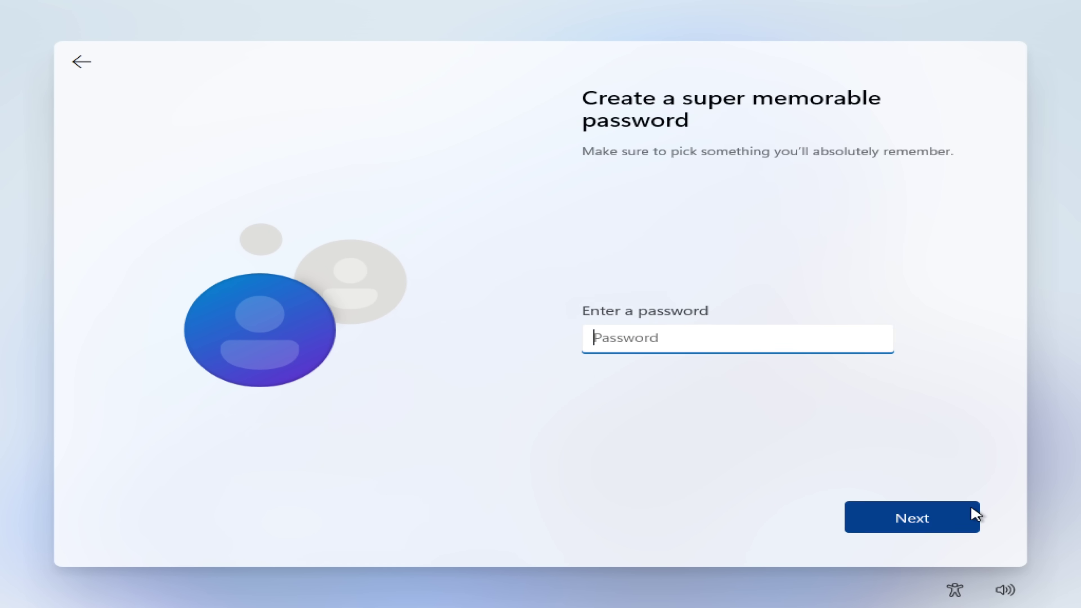
- Continue setup with the account password left blank, and open Task Manager from the security options screen
{"action": "left_click", "coordinate": [966, 513]}
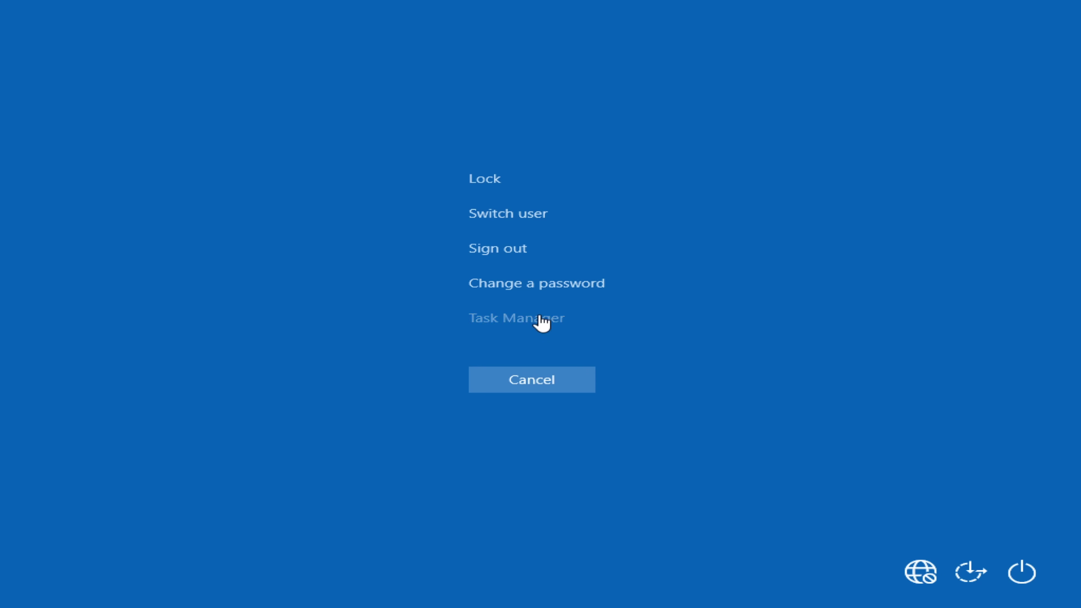
{"action": "left_click", "coordinate": [535, 315]}
{"action": "left_click", "coordinate": [270, 413]}
{"action": "left_click", "coordinate": [604, 123]}
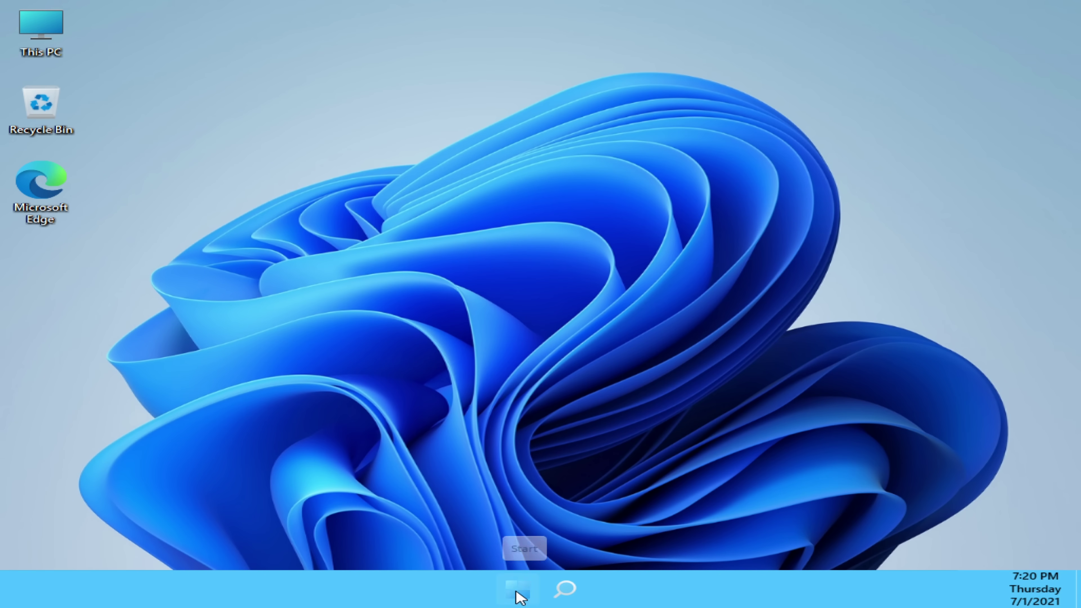
- Open This PC and review the Tools, Sharing, Security and Quota properties of the System (C:) drive
{"action": "double_click", "coordinate": [62, 40]}
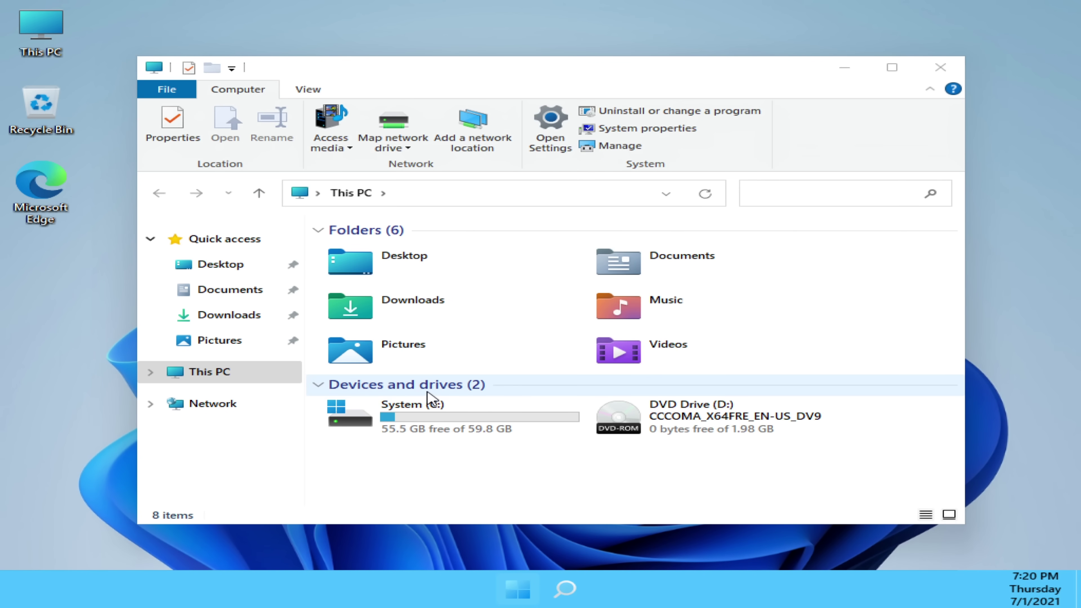
{"action": "right_click", "coordinate": [431, 405]}
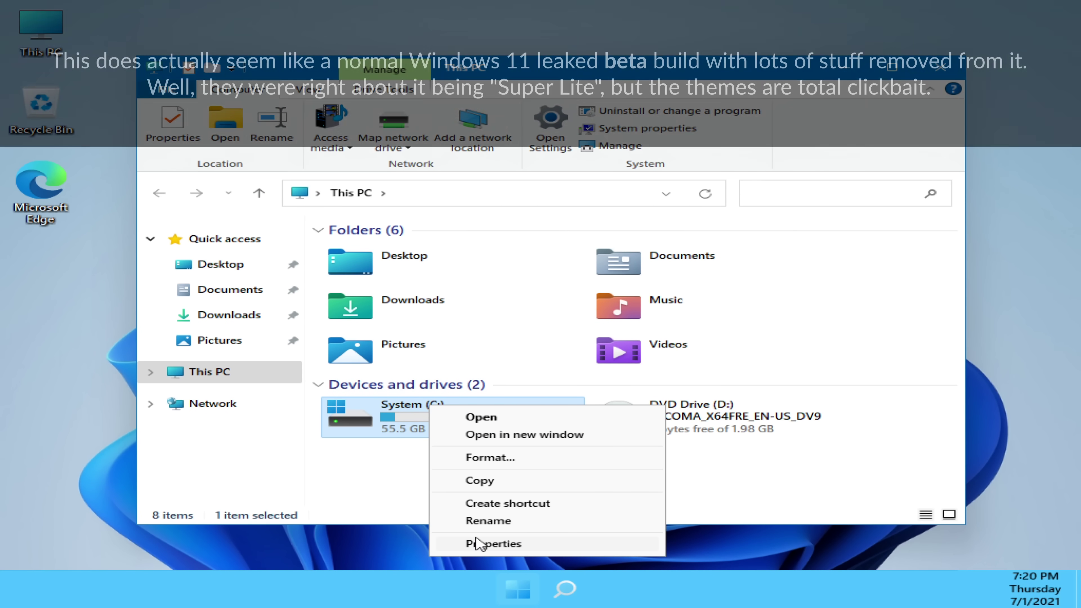
{"action": "left_click", "coordinate": [479, 543]}
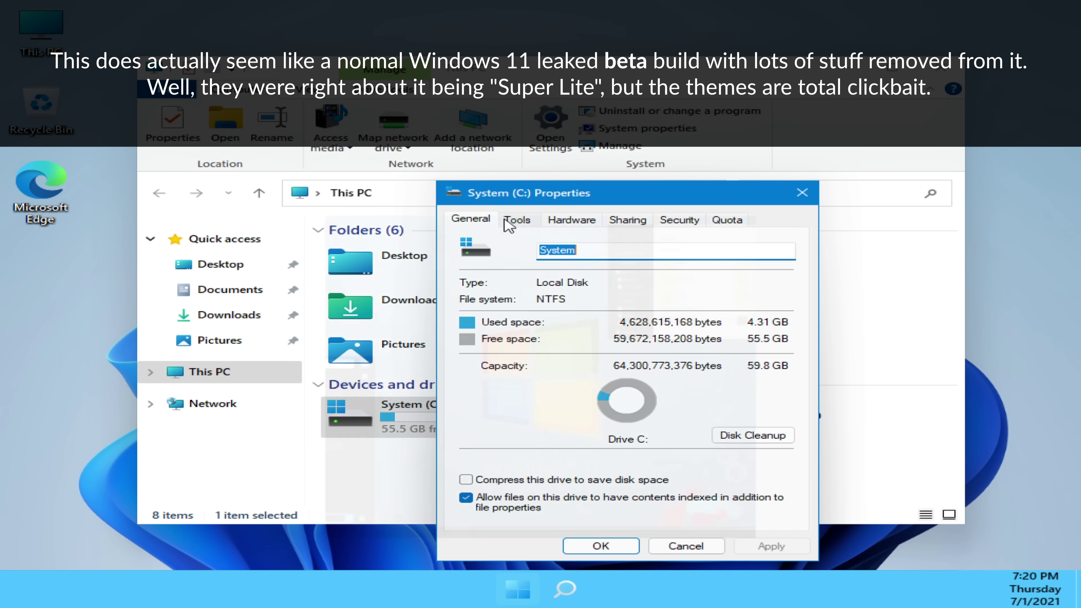
{"action": "left_click", "coordinate": [517, 220]}
{"action": "left_click", "coordinate": [628, 220]}
{"action": "left_click", "coordinate": [679, 220]}
{"action": "left_click", "coordinate": [743, 218]}
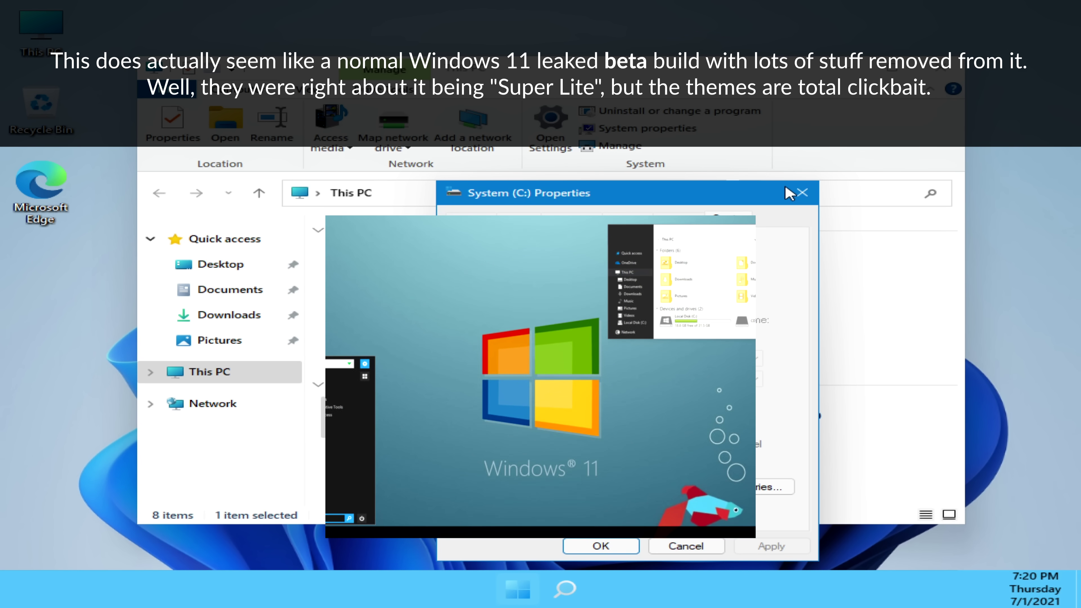
{"action": "left_click", "coordinate": [802, 193]}
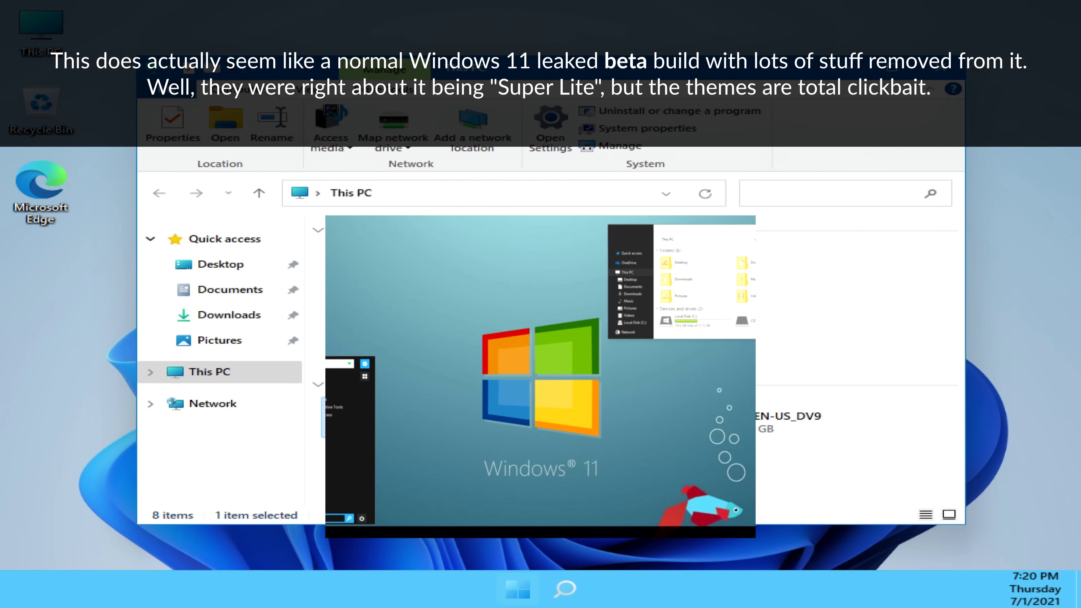
- Look through the contents of the Windows folder on System (C:), and return to This PC
{"action": "double_click", "coordinate": [395, 413]}
{"action": "double_click", "coordinate": [383, 373]}
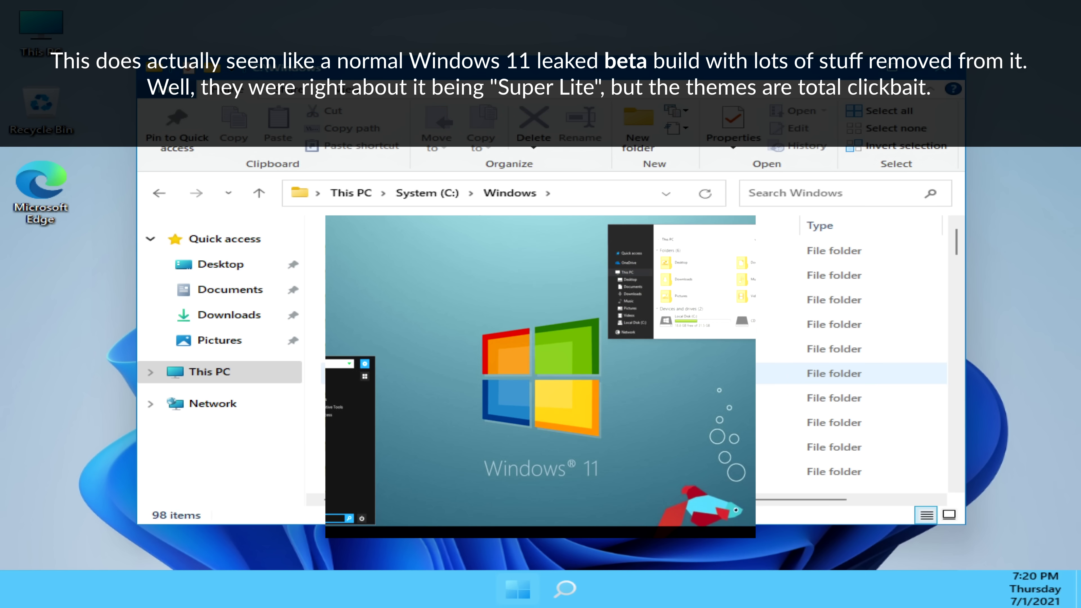
{"action": "scroll", "coordinate": [852, 358], "scroll_direction": "down", "scroll_amount": 1}
{"action": "scroll", "coordinate": [851, 357], "scroll_direction": "down", "scroll_amount": 3}
{"action": "scroll", "coordinate": [851, 359], "scroll_direction": "down", "scroll_amount": 10}
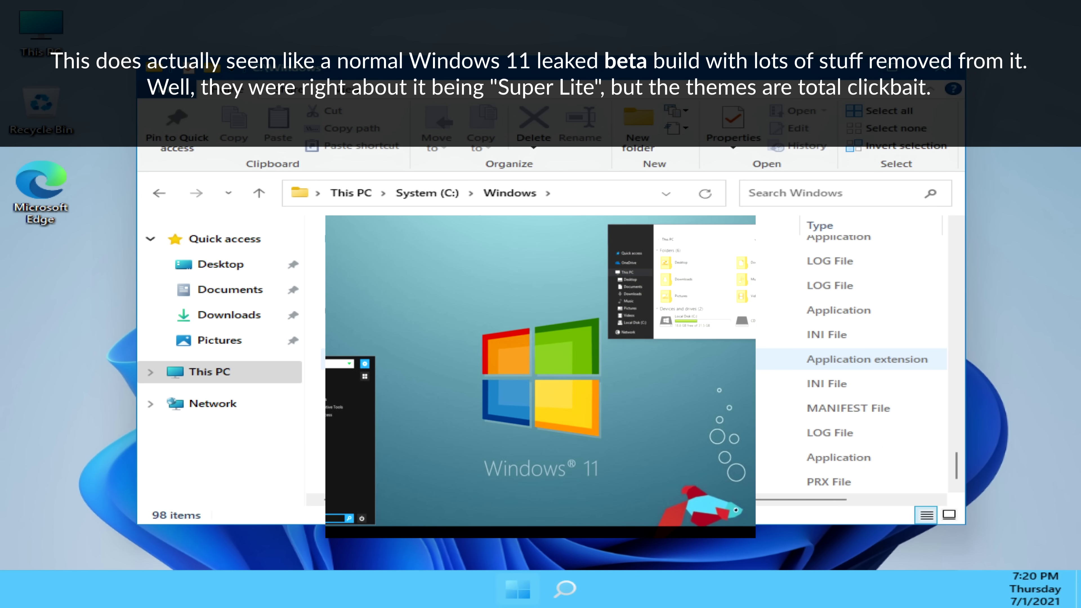
{"action": "left_click", "coordinate": [156, 193]}
{"action": "left_click", "coordinate": [155, 193]}
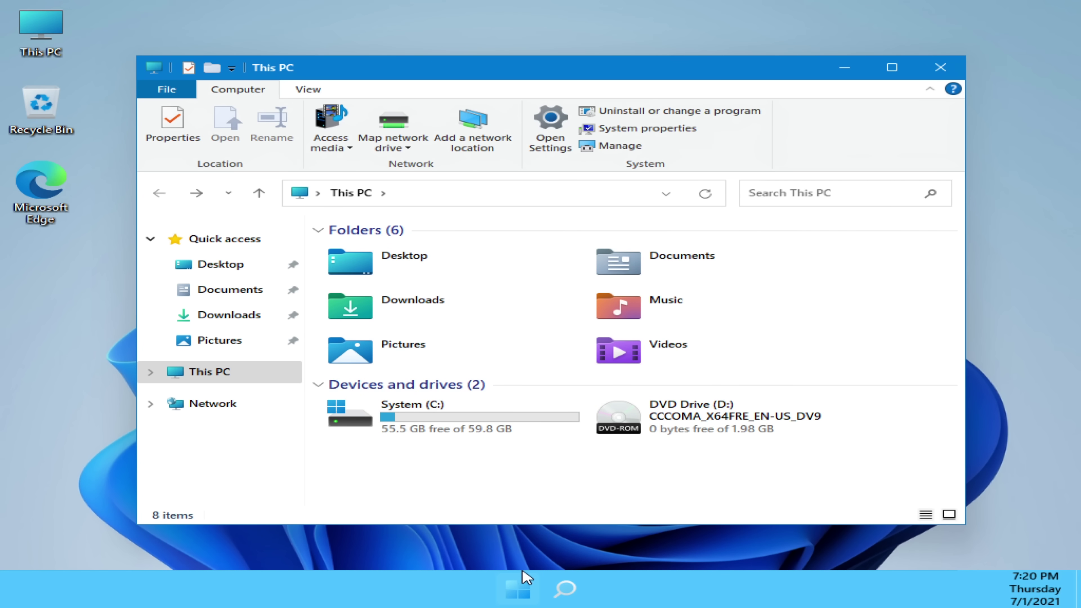
- Check the Start shortcut list, and run sysdm.cpl to review the Hardware, Advanced, System Protection and Remote system properties
{"action": "right_click", "coordinate": [518, 595]}
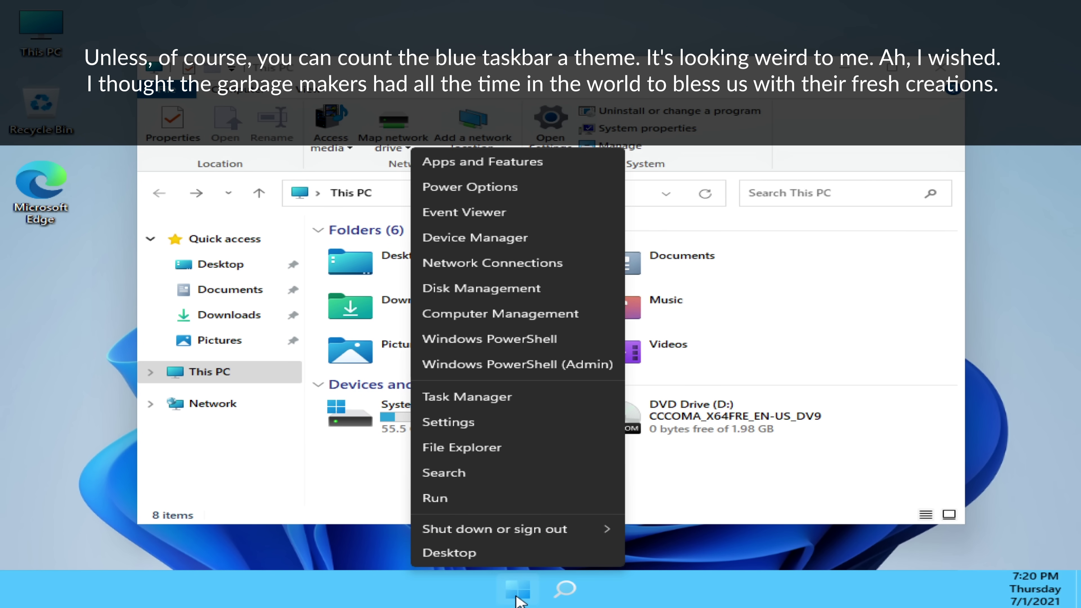
{"action": "left_click", "coordinate": [730, 545]}
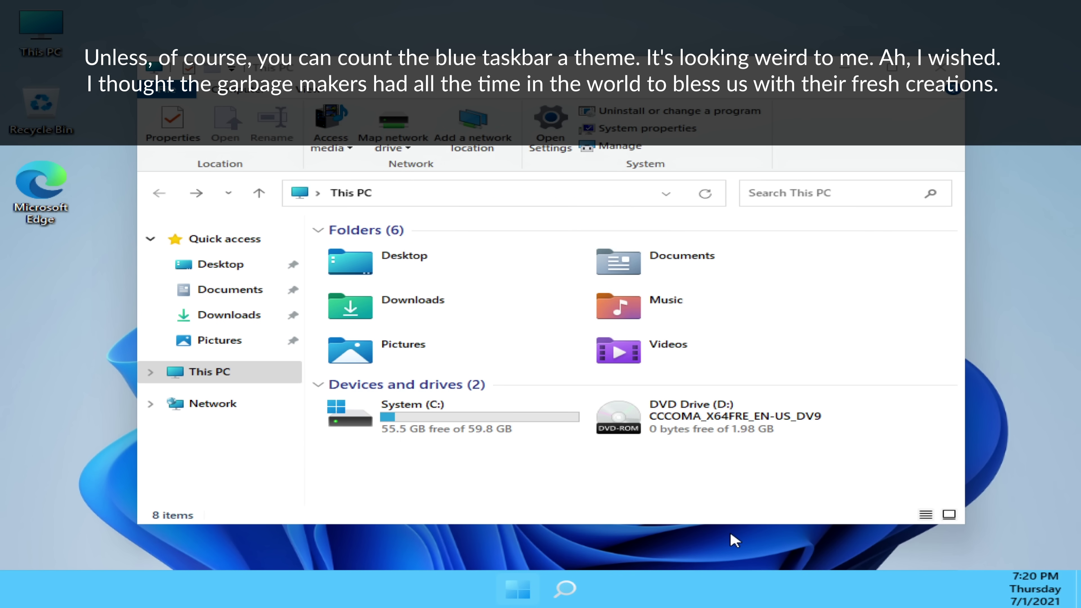
{"action": "key", "text": "super+r"}
{"action": "type", "text": "sysd"}
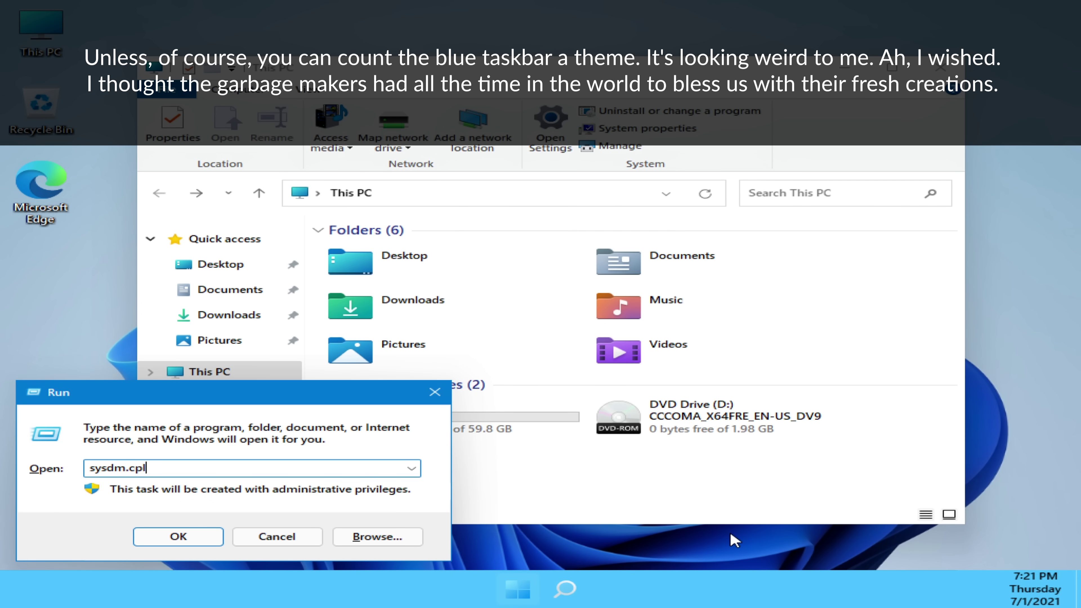
{"action": "key", "text": "Return"}
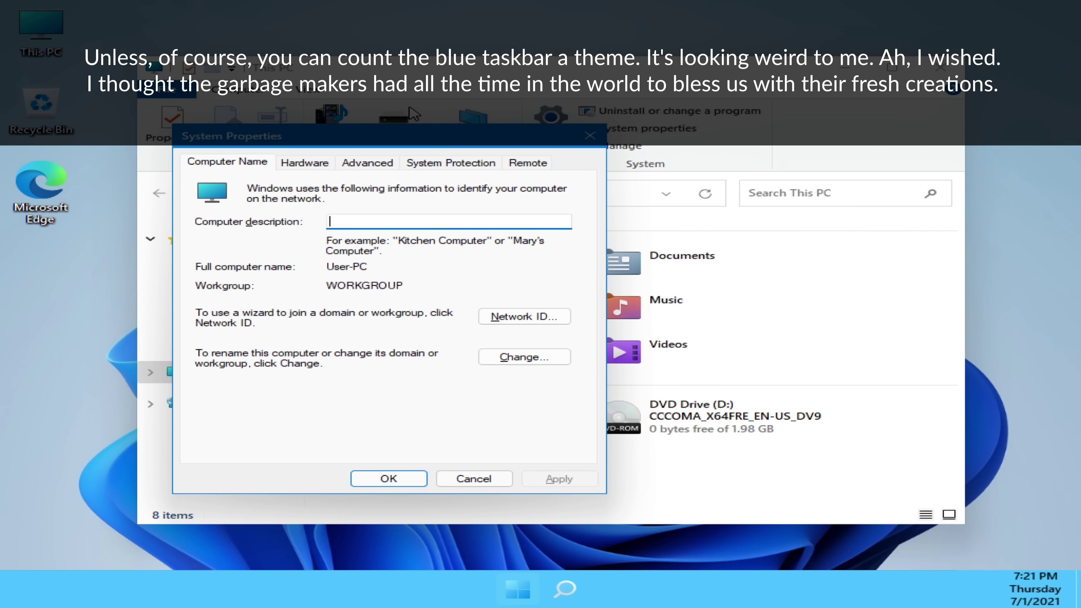
{"action": "left_click", "coordinate": [303, 162]}
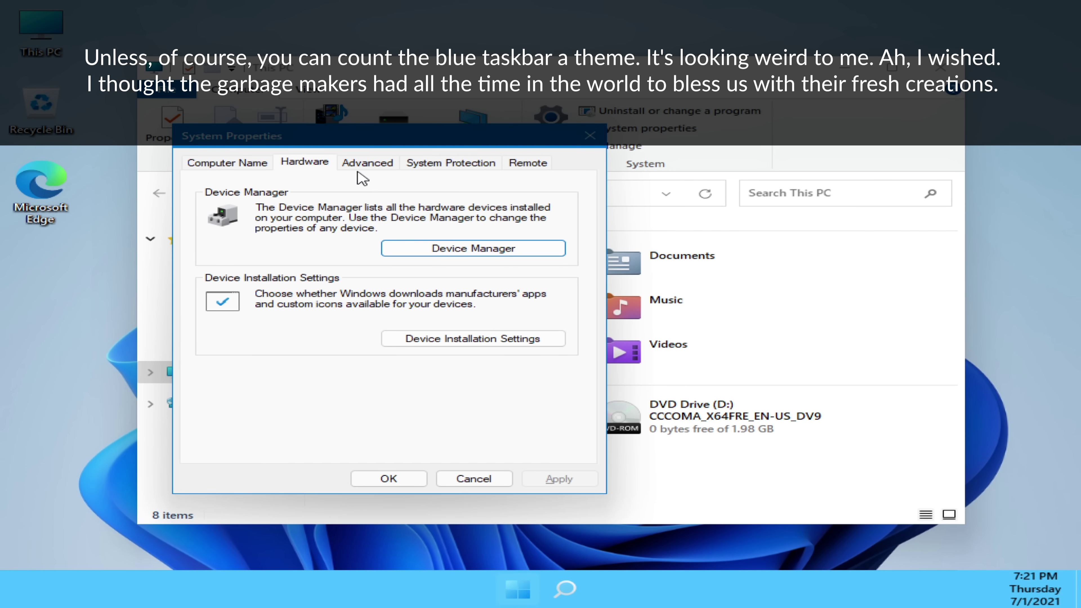
{"action": "left_click", "coordinate": [368, 164]}
{"action": "left_click", "coordinate": [430, 165]}
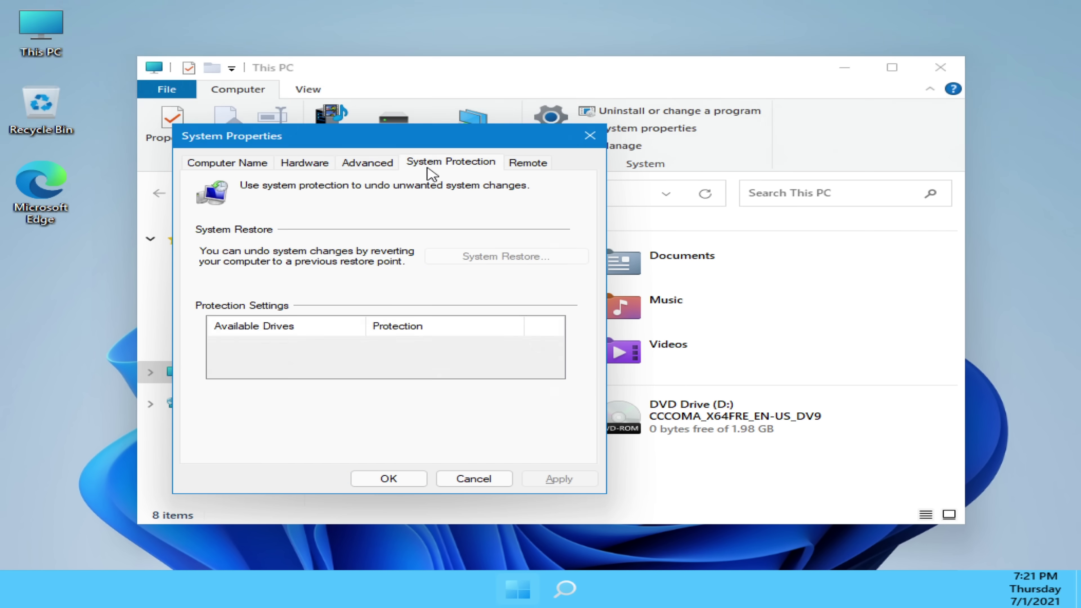
{"action": "left_click", "coordinate": [521, 165]}
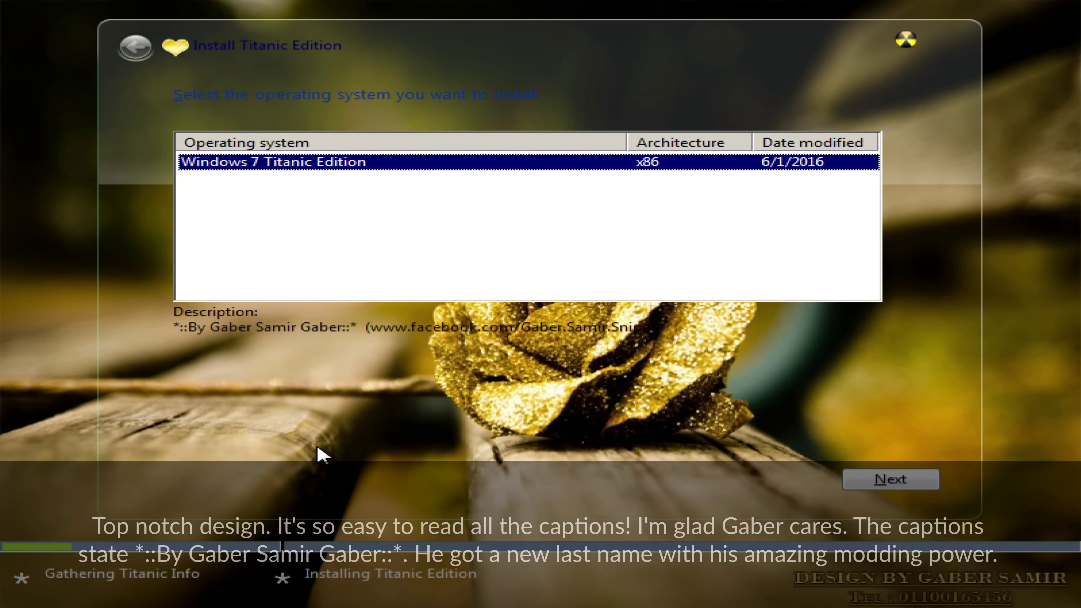
- Install Windows 7 Titanic Edition x86 on Disk 0 Unallocated Space, and enter a user name for the account
{"action": "left_click", "coordinate": [853, 485]}
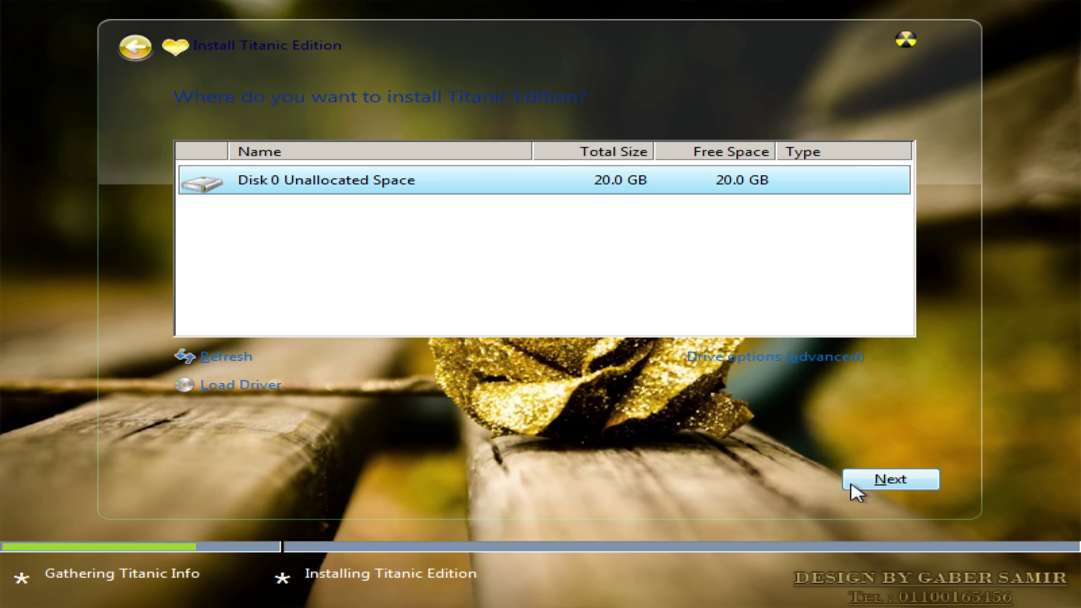
{"action": "left_click", "coordinate": [852, 486]}
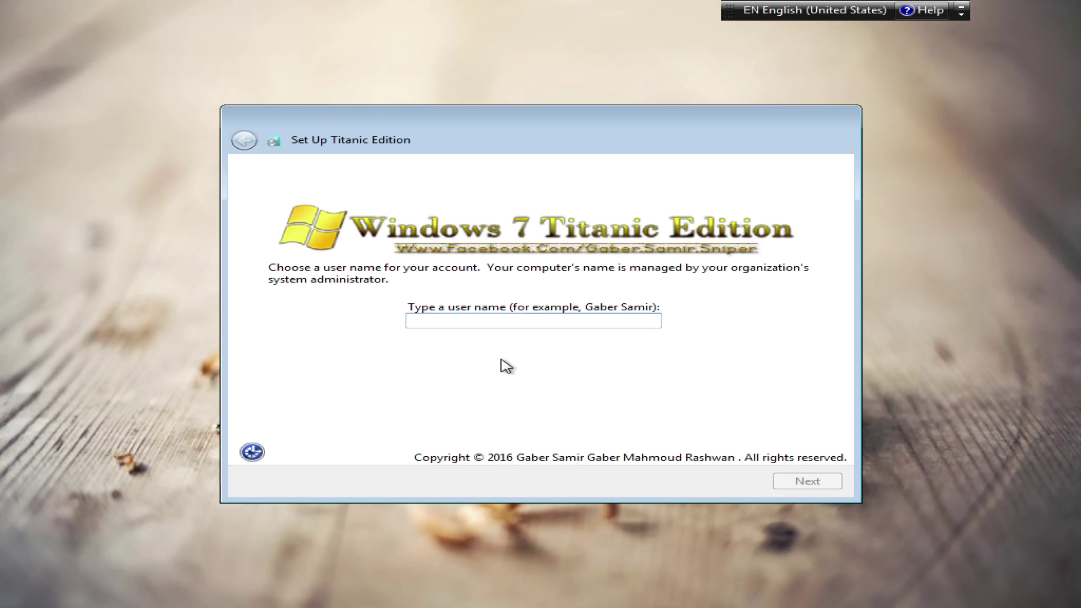
{"action": "type", "text": "ndrew"}
{"action": "key", "text": "Return"}
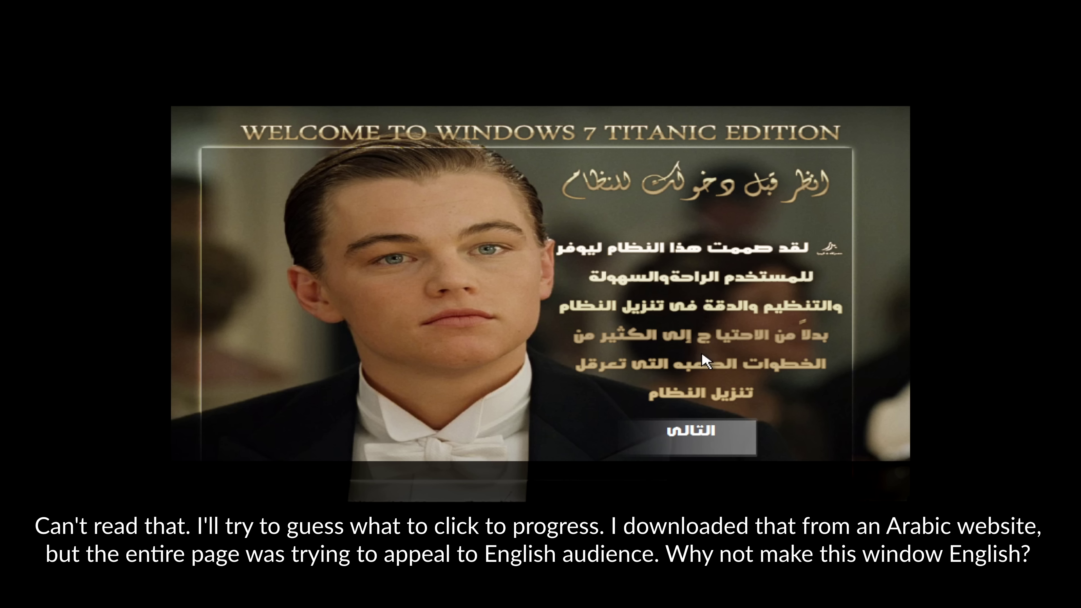
- View the Titanic Edition information page and its enlarged photo from the welcome screen, and exit the page
{"action": "left_click", "coordinate": [707, 432]}
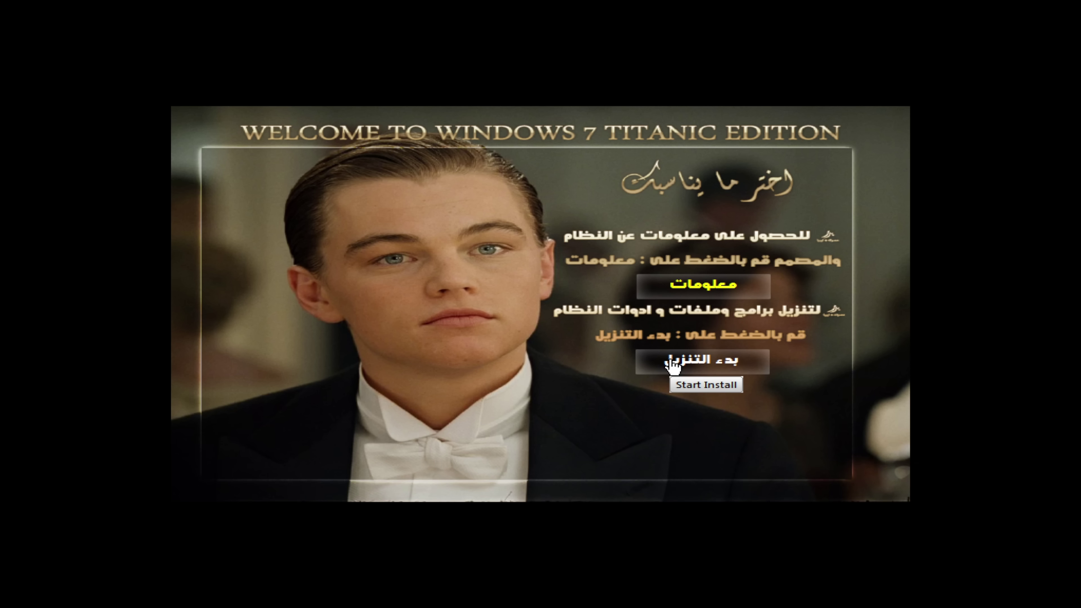
{"action": "left_click", "coordinate": [694, 303]}
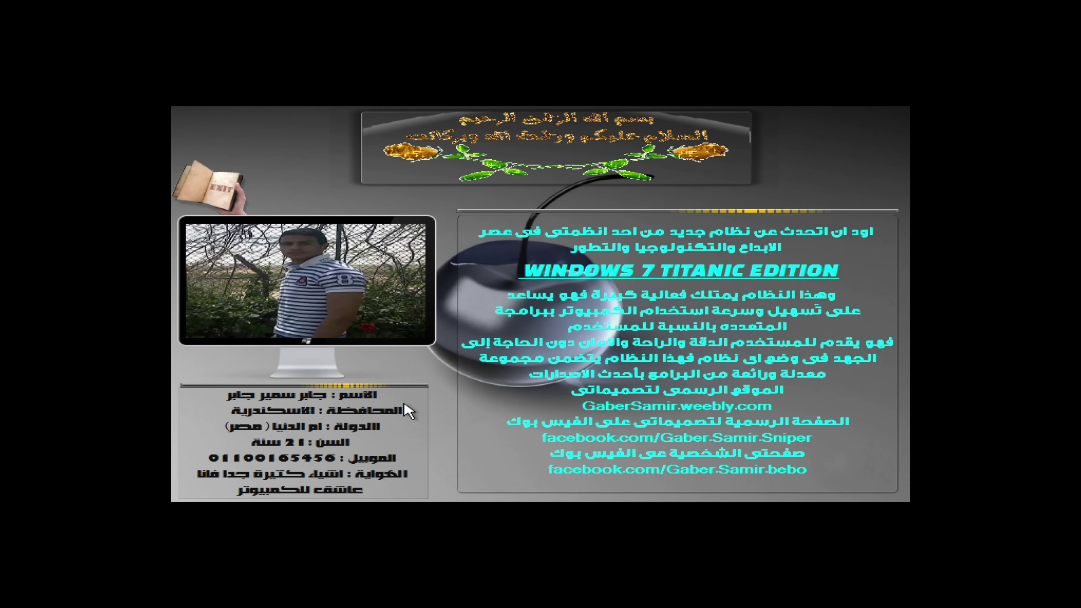
{"action": "left_click", "coordinate": [326, 306]}
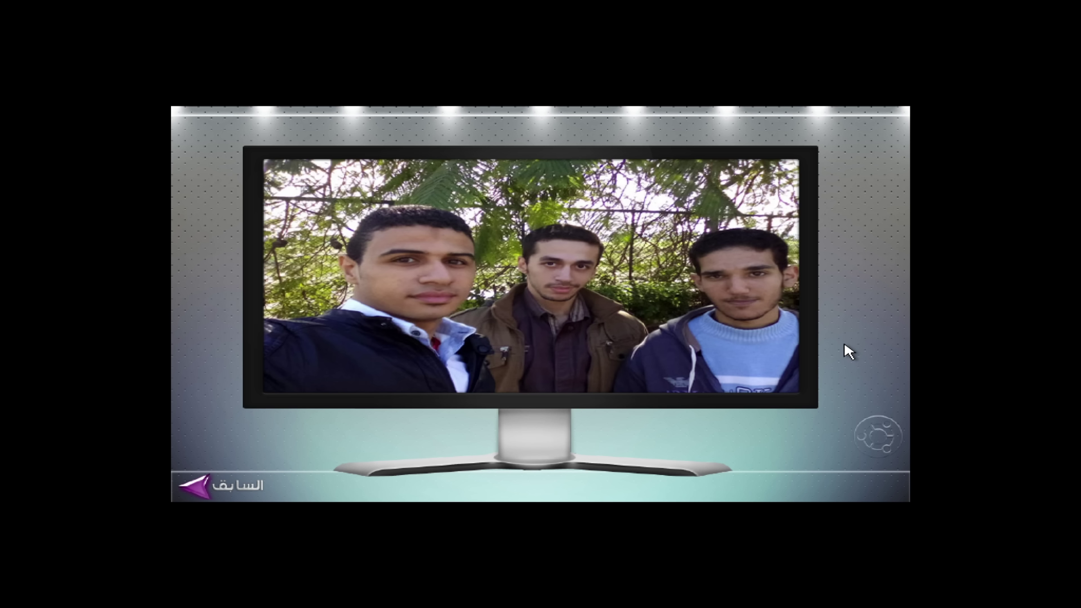
{"action": "left_click", "coordinate": [222, 489]}
{"action": "left_click", "coordinate": [228, 200]}
- Start the Titanic Edition software installation from the welcome screen, and terminate the driver installer's batch job
{"action": "left_click", "coordinate": [676, 438]}
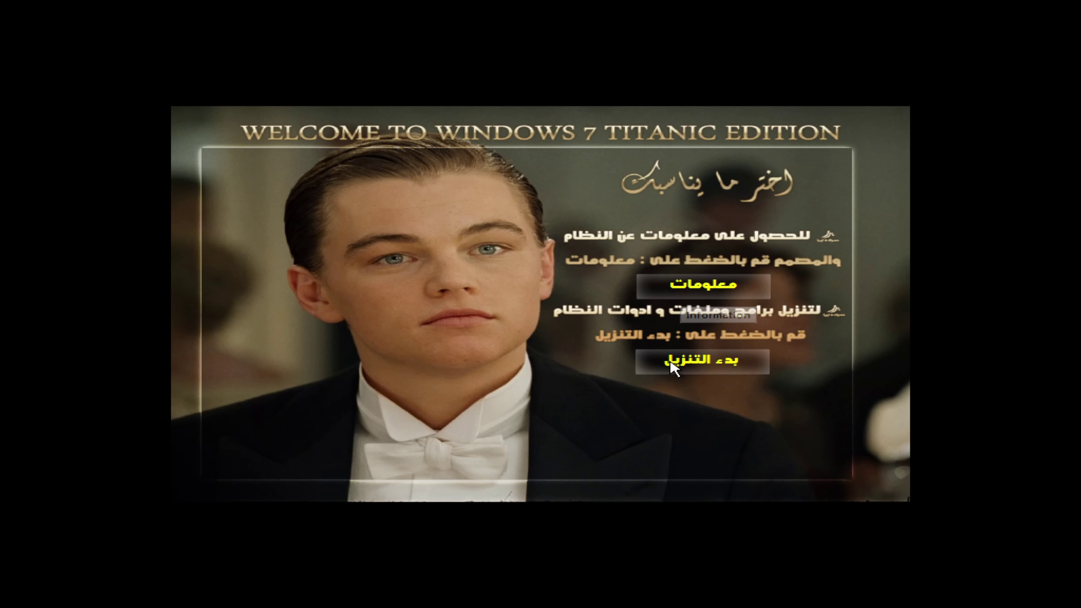
{"action": "left_click", "coordinate": [690, 364]}
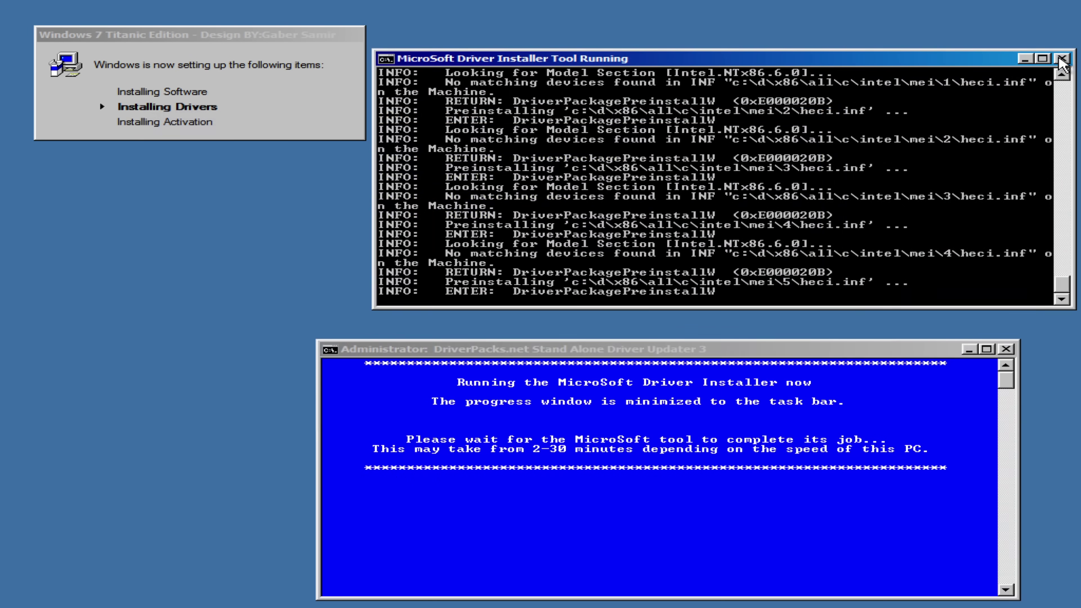
{"action": "key", "text": "ctrl+c"}
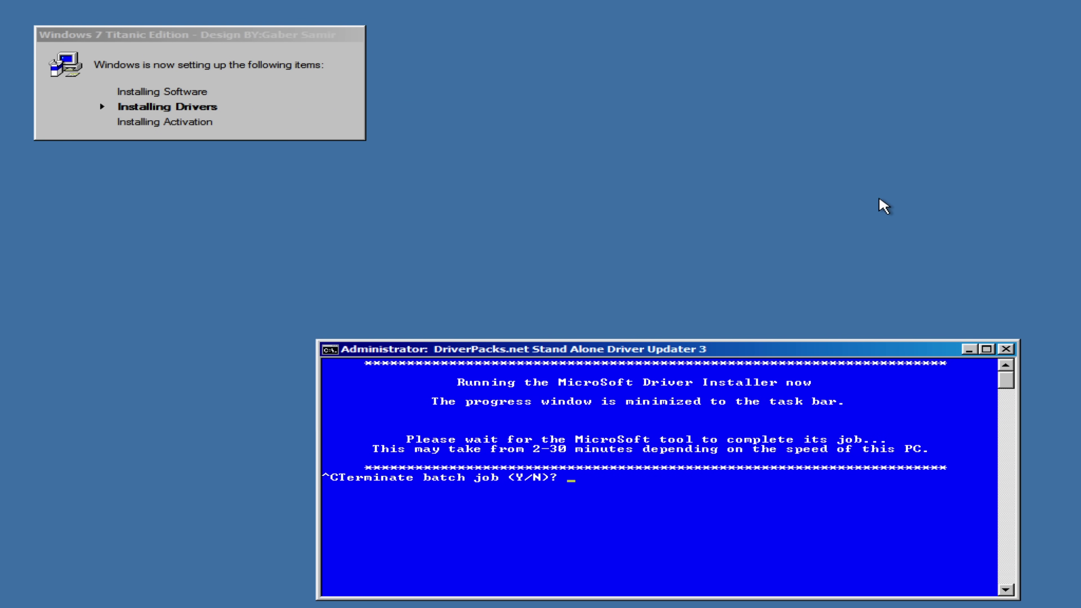
{"action": "type", "text": "y"}
{"action": "key", "text": "Return"}
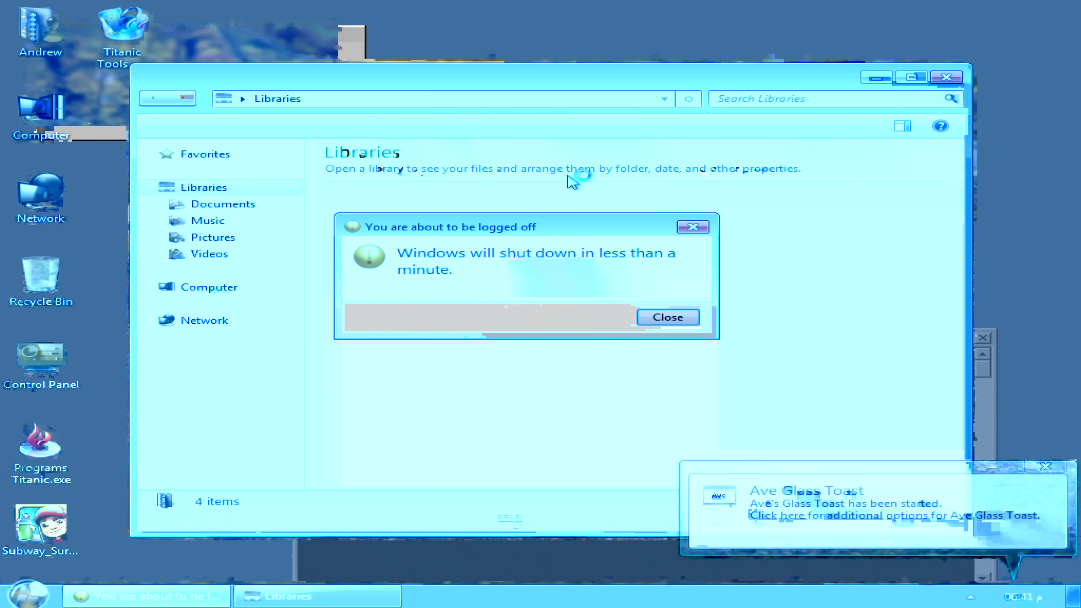
- Cancel the scheduled shutdown with the command shutdown -a, and close the Libraries window
{"action": "key", "text": "super+r"}
{"action": "type", "text": "shutdown -a"}
{"action": "key", "text": "Return"}
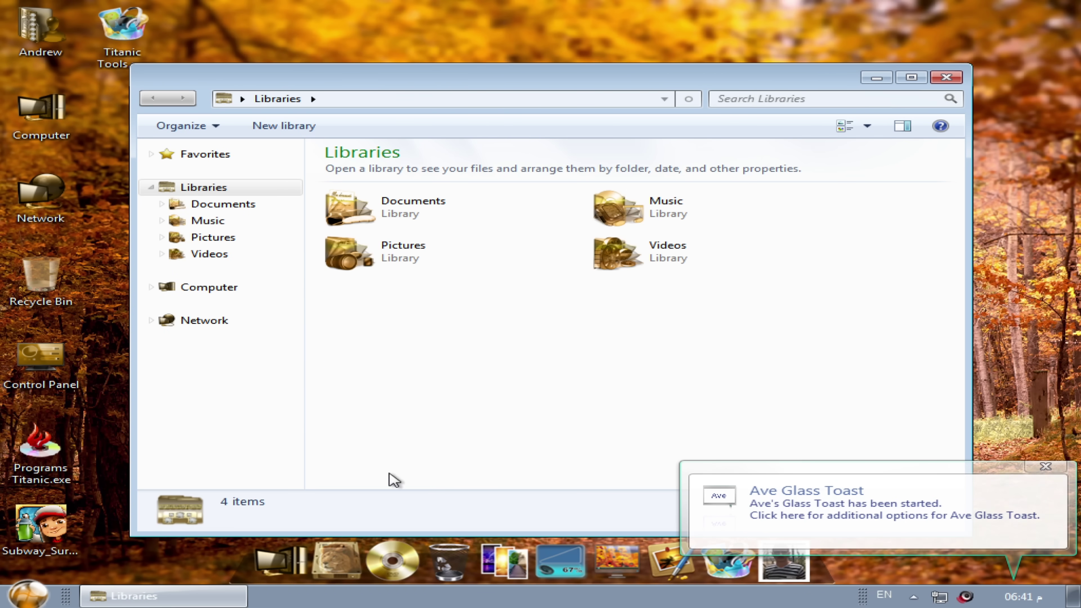
{"action": "left_click", "coordinate": [947, 78]}
- Open the Ave's Glass Toasts options from its notification and pop up a sample balloon
{"action": "left_click", "coordinate": [898, 517]}
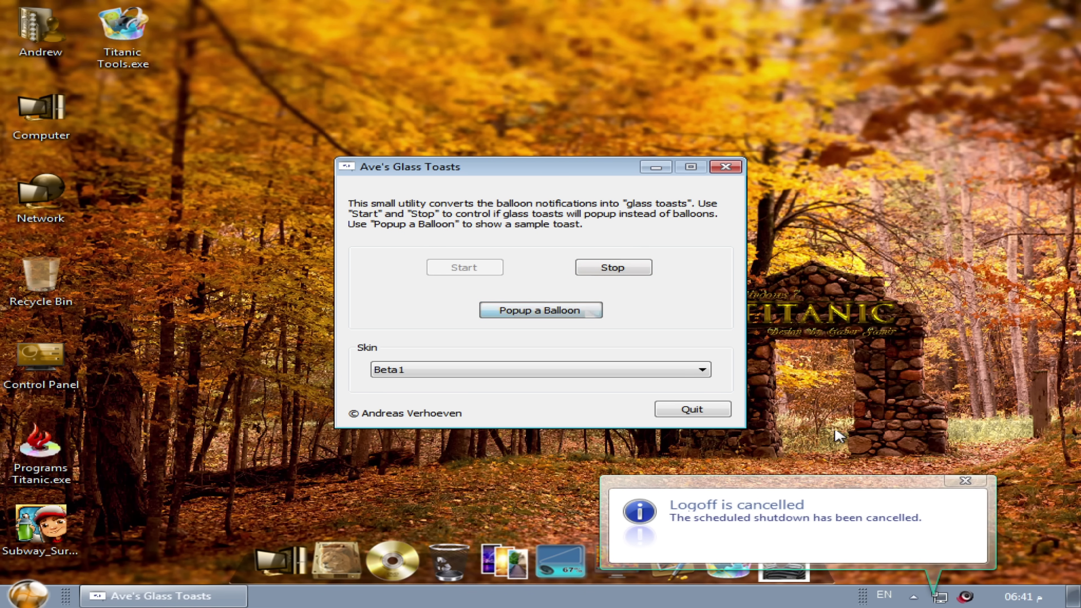
{"action": "left_click", "coordinate": [970, 488]}
{"action": "left_click", "coordinate": [512, 312]}
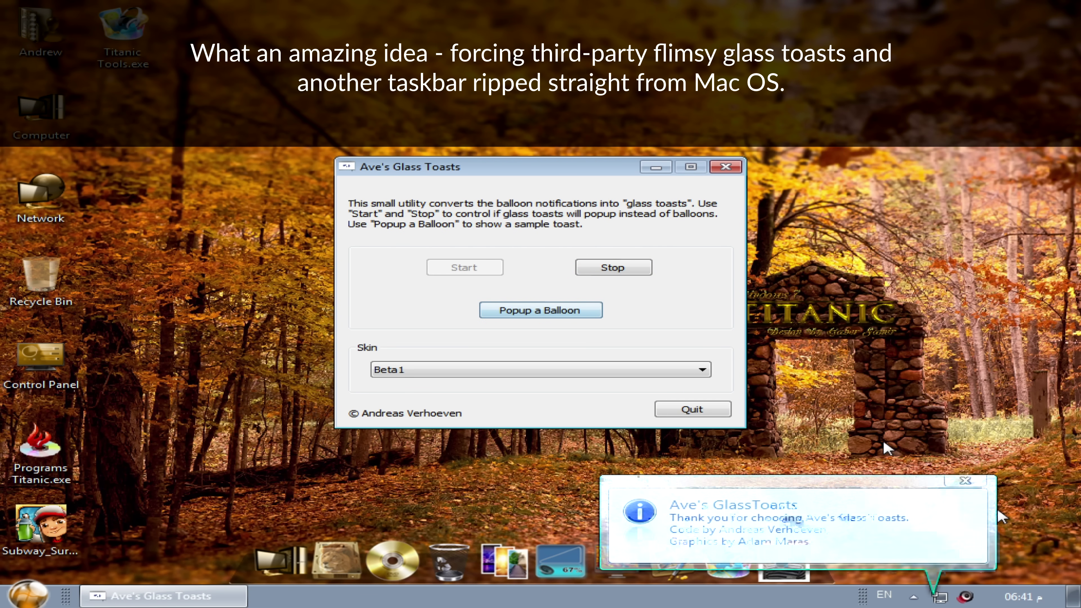
- Close the Ave's Glass Toasts window and try to dismiss the cancelled-logoff notification
{"action": "left_click", "coordinate": [726, 166]}
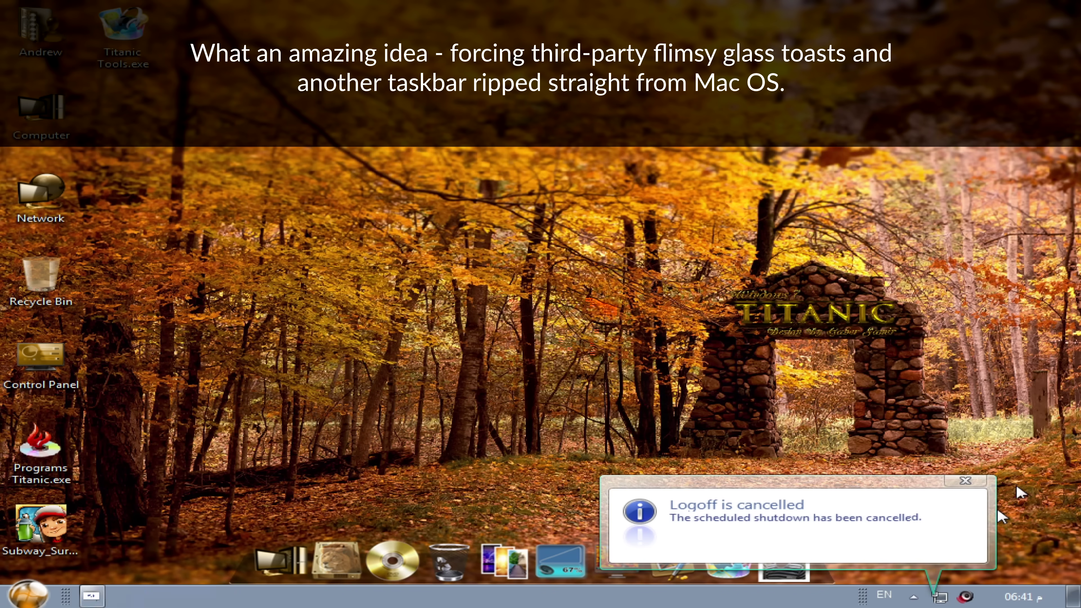
{"action": "left_click", "coordinate": [974, 481]}
{"action": "left_click", "coordinate": [965, 483]}
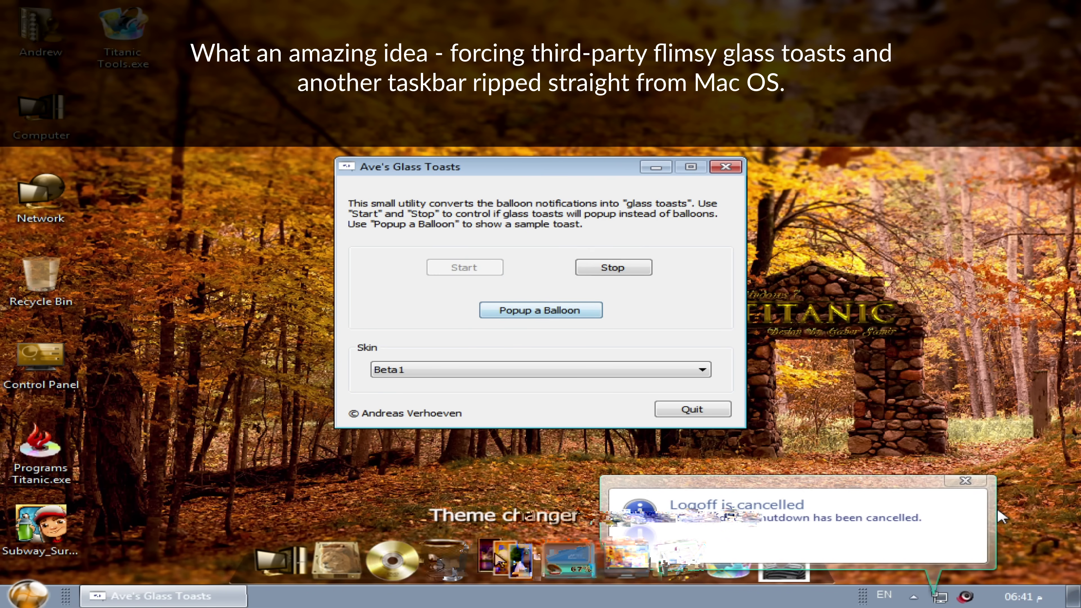
- Glance at the Titanic Edition's Start menu, and open Computer from the desktop dock
{"action": "left_click", "coordinate": [29, 593]}
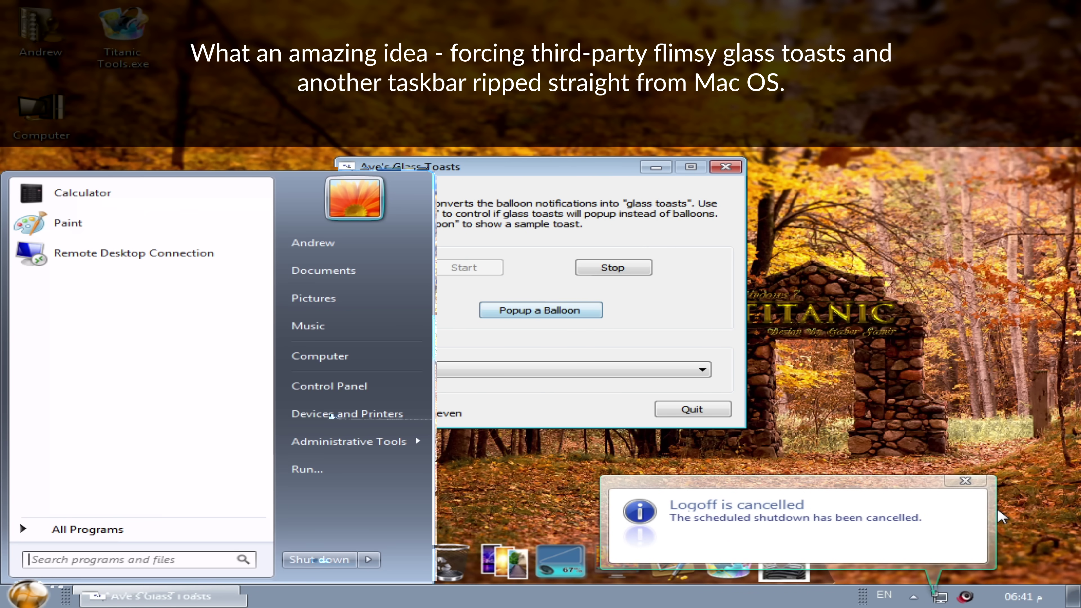
{"action": "left_click", "coordinate": [29, 593]}
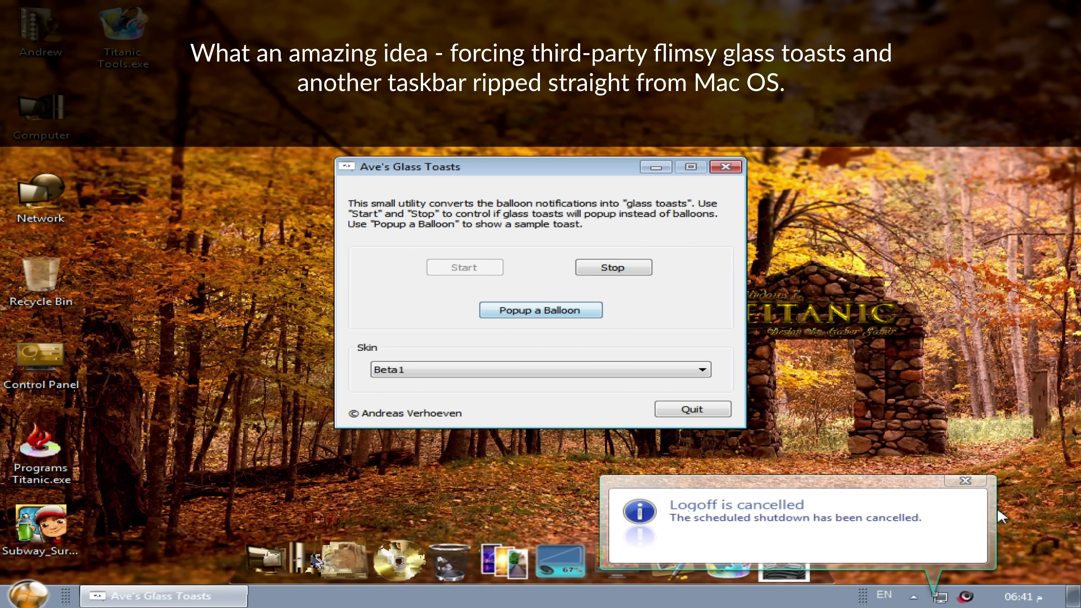
{"action": "left_click", "coordinate": [278, 561]}
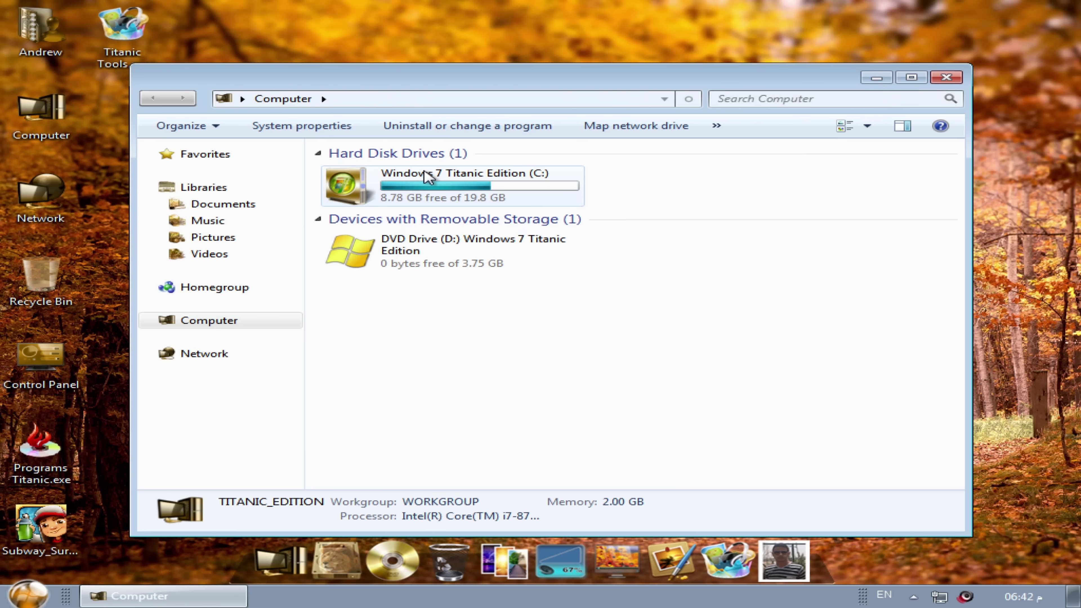
- Open the Windows 7 Titanic Edition (C:) drive, return to Computer, and reopen the drive
{"action": "double_click", "coordinate": [434, 200]}
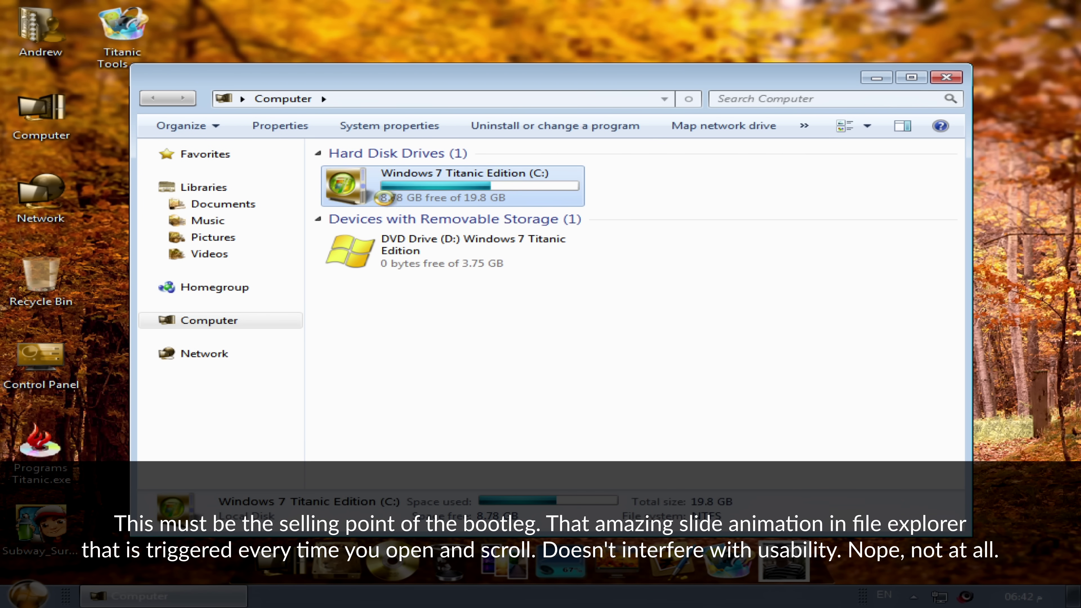
{"action": "left_click", "coordinate": [156, 102]}
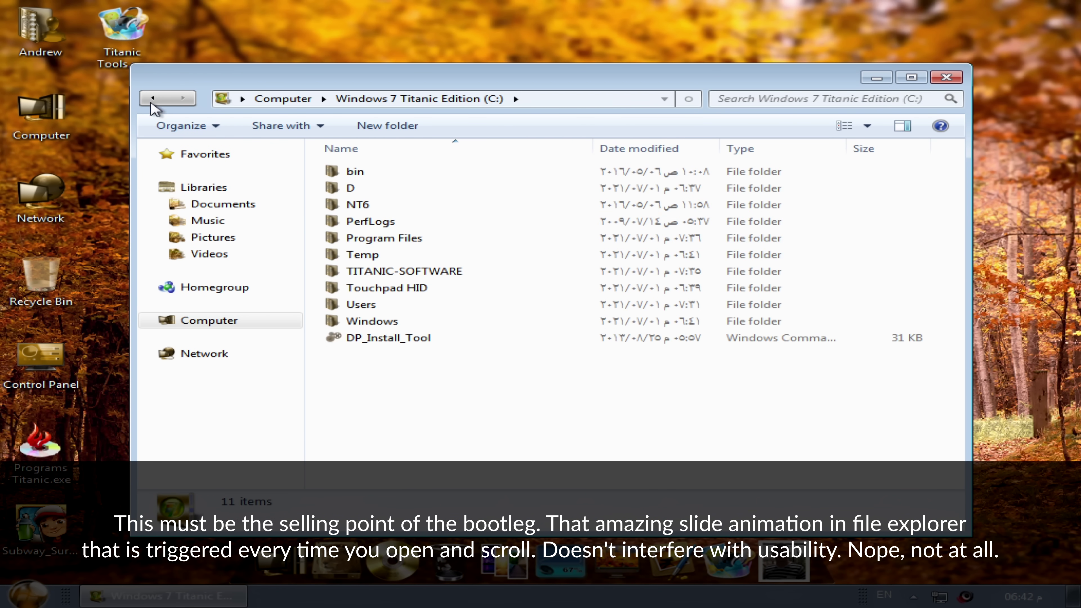
{"action": "double_click", "coordinate": [369, 189]}
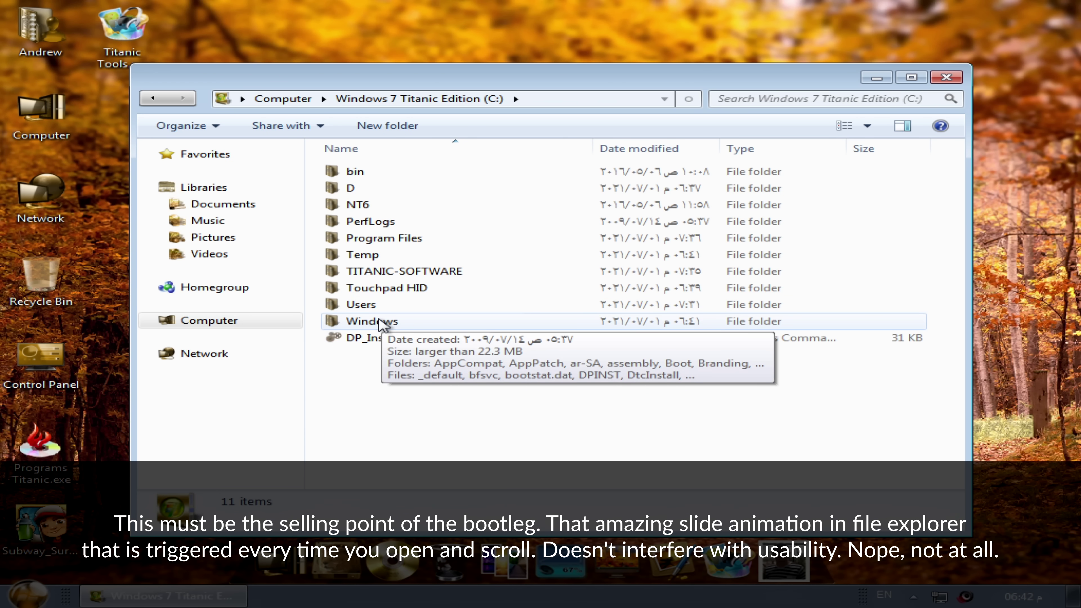
- Open the Windows folder on the C: drive, look over its contents, and open its System32 subfolder
{"action": "double_click", "coordinate": [380, 322]}
{"action": "left_click_drag", "start_coordinate": [955, 183], "coordinate": [956, 353]}
{"action": "scroll", "coordinate": [404, 294], "scroll_direction": "up", "scroll_amount": 2}
{"action": "double_click", "coordinate": [375, 298]}
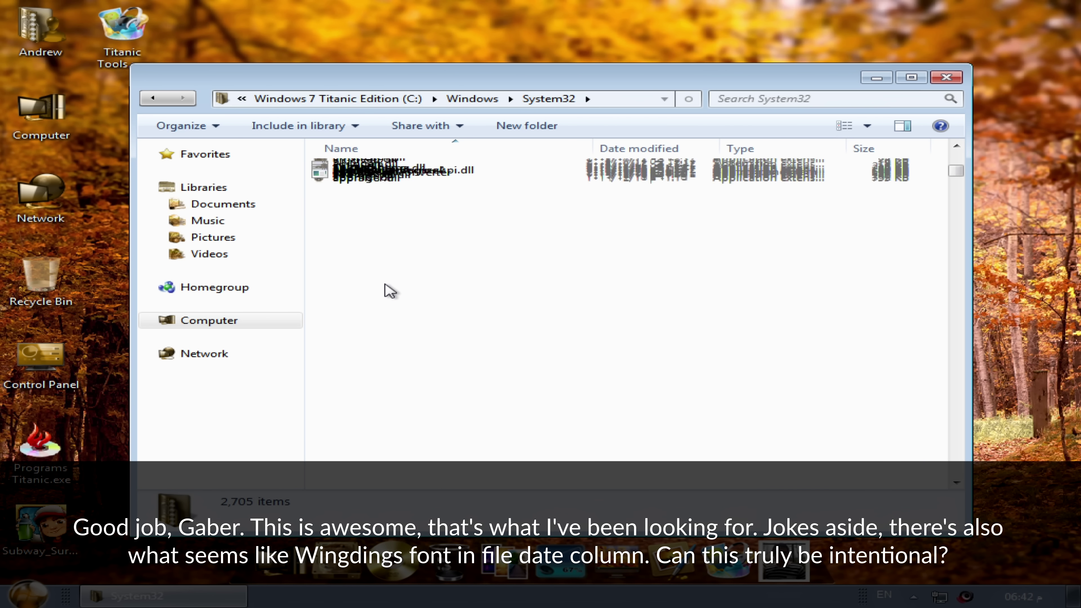
- Look through the System32 files down to netmsg.dll, and close the folder window
{"action": "left_click_drag", "start_coordinate": [955, 171], "coordinate": [952, 337]}
{"action": "left_click", "coordinate": [514, 273]}
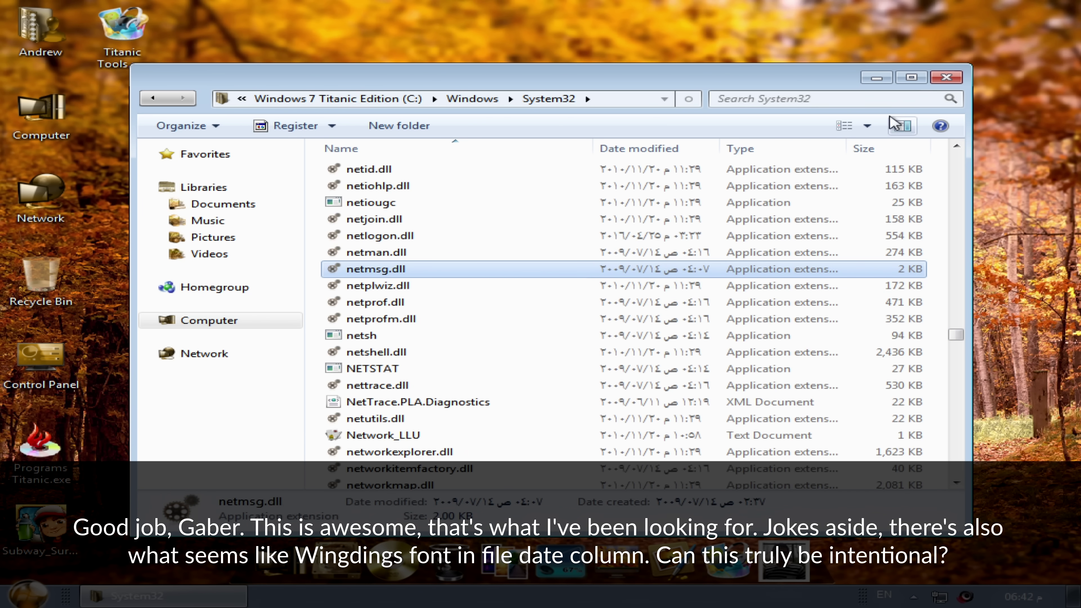
{"action": "left_click", "coordinate": [943, 78]}
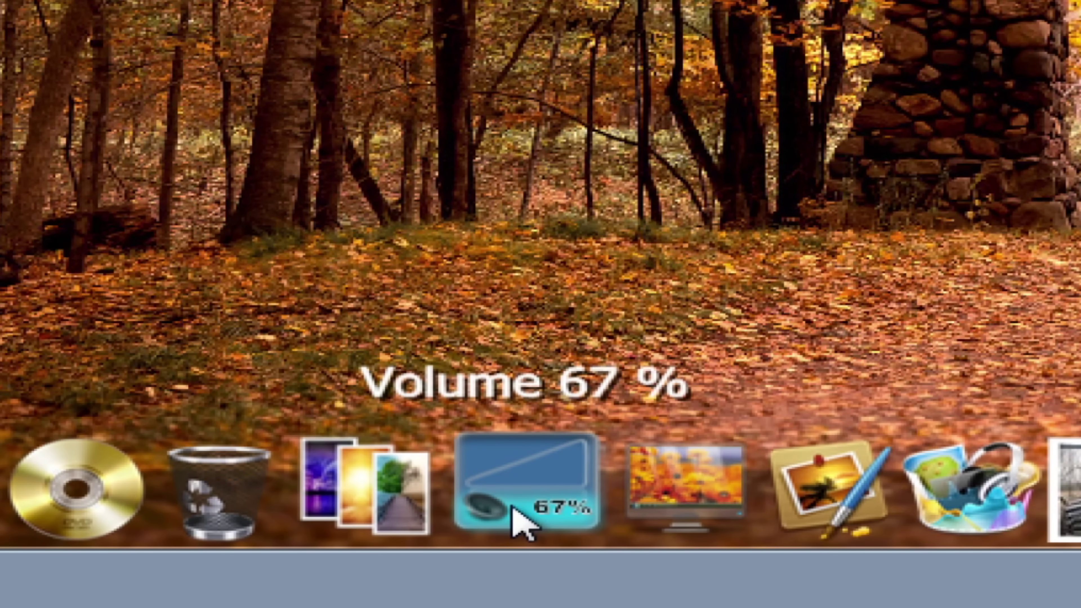
- Remove the Volume item from the desktop dock, and try the dock's item for hiding and showing desktop icons
{"action": "left_click_drag", "start_coordinate": [514, 509], "coordinate": [506, 157]}
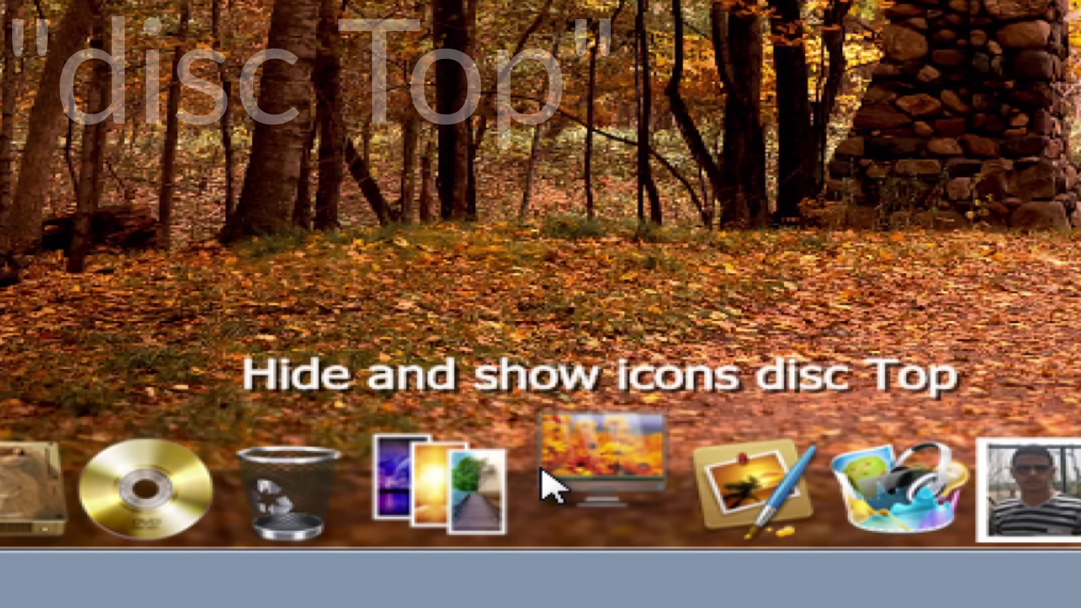
{"action": "left_click", "coordinate": [547, 477]}
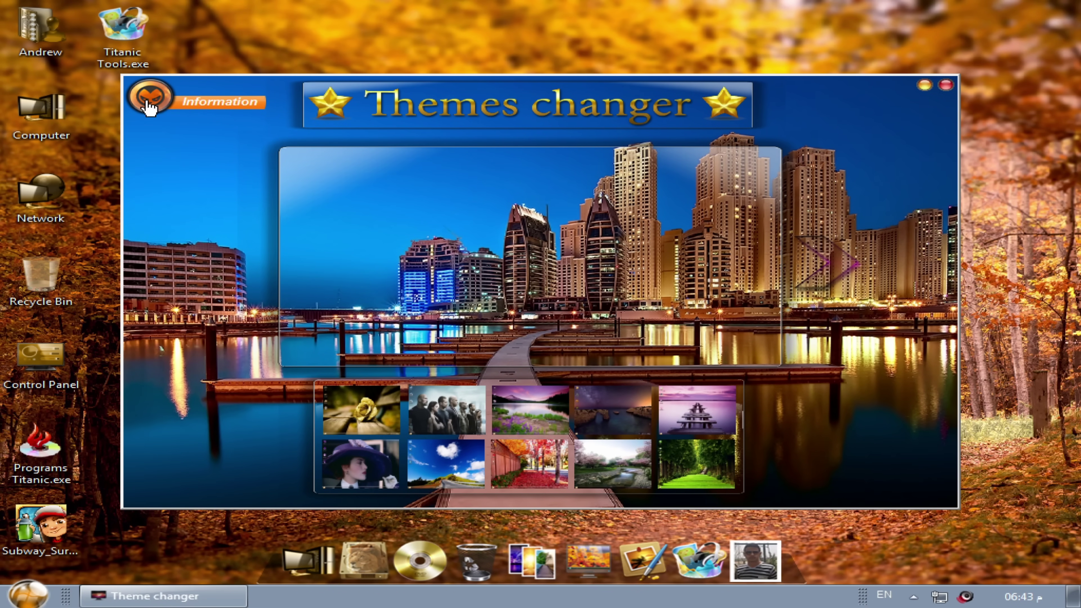
- View the Information page of Themes changer, and return to its main theme screen
{"action": "left_click", "coordinate": [149, 105]}
{"action": "left_click_drag", "start_coordinate": [274, 236], "coordinate": [278, 200]}
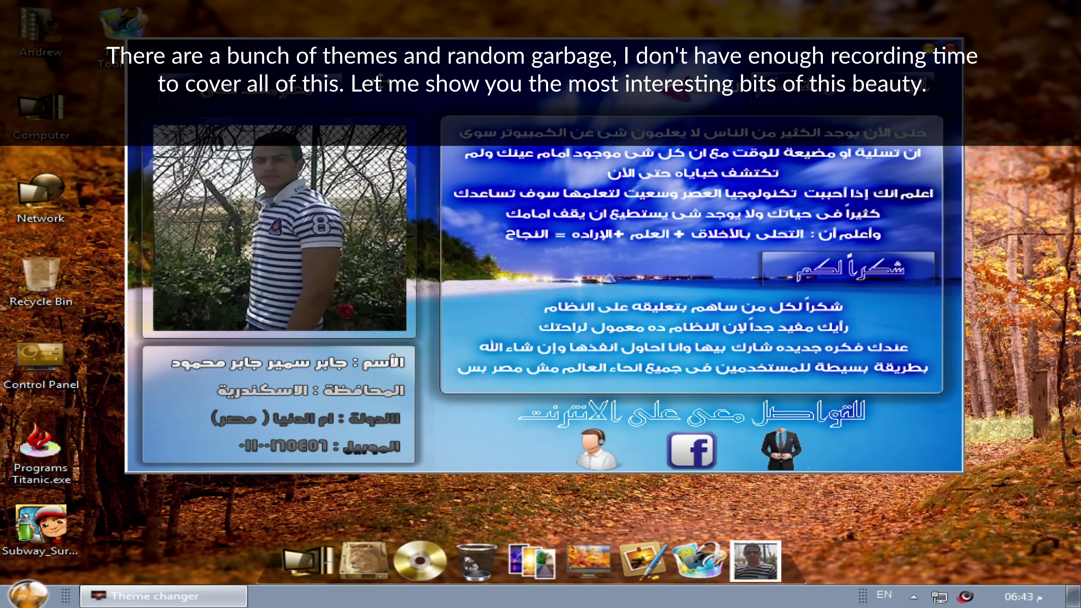
{"action": "left_click_drag", "start_coordinate": [381, 80], "coordinate": [378, 111]}
{"action": "left_click", "coordinate": [669, 128]}
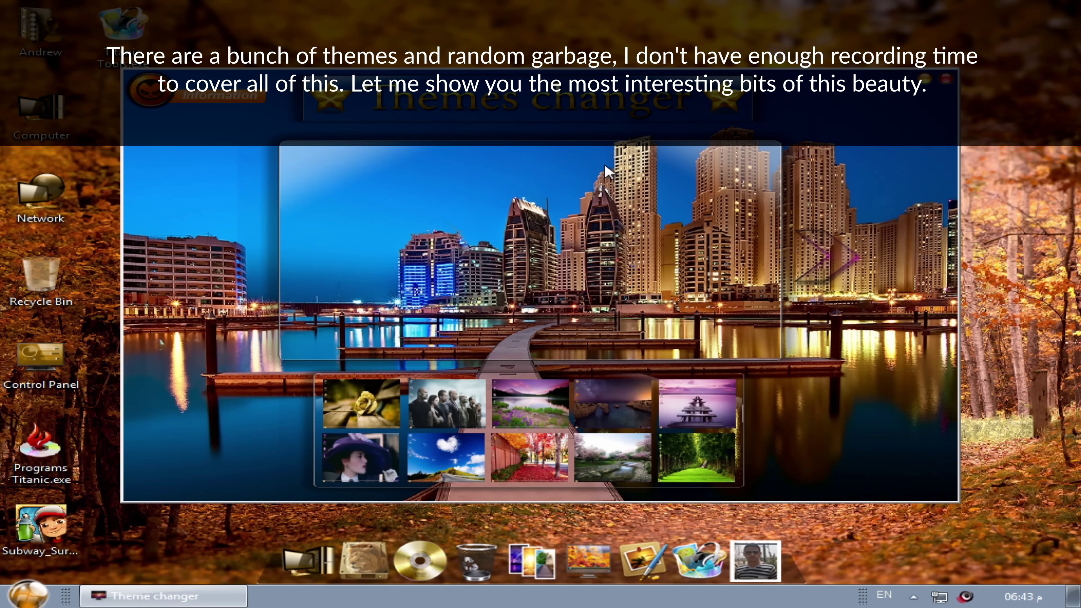
- Choose a theme thumbnail in Themes changer, and apply Titanic-Theme-[016] from the Personalization themes
{"action": "left_click", "coordinate": [592, 413]}
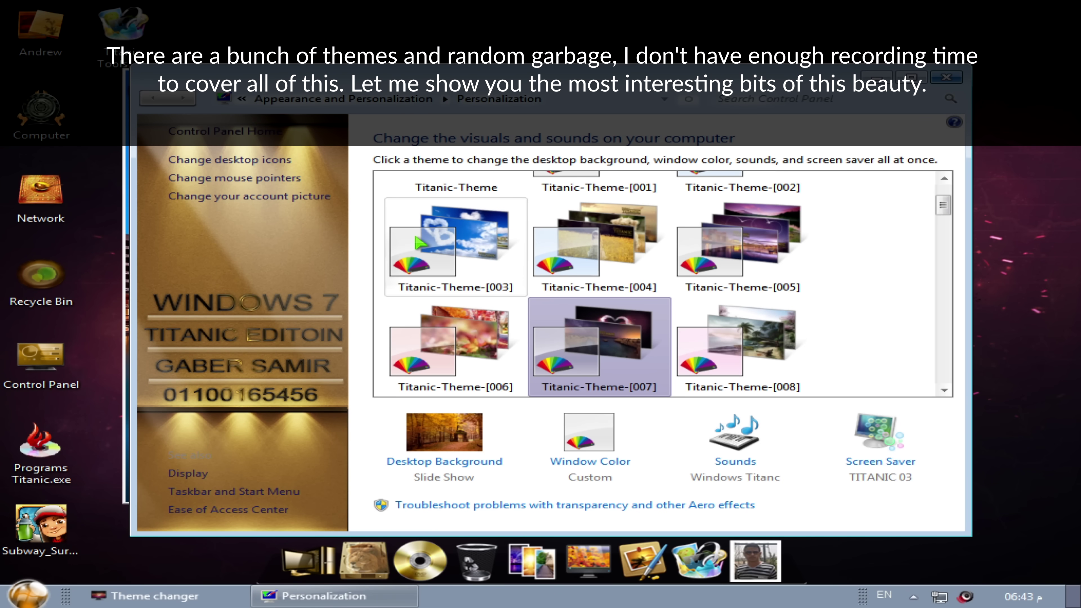
{"action": "left_click_drag", "start_coordinate": [943, 205], "coordinate": [955, 237]}
{"action": "left_click", "coordinate": [643, 317]}
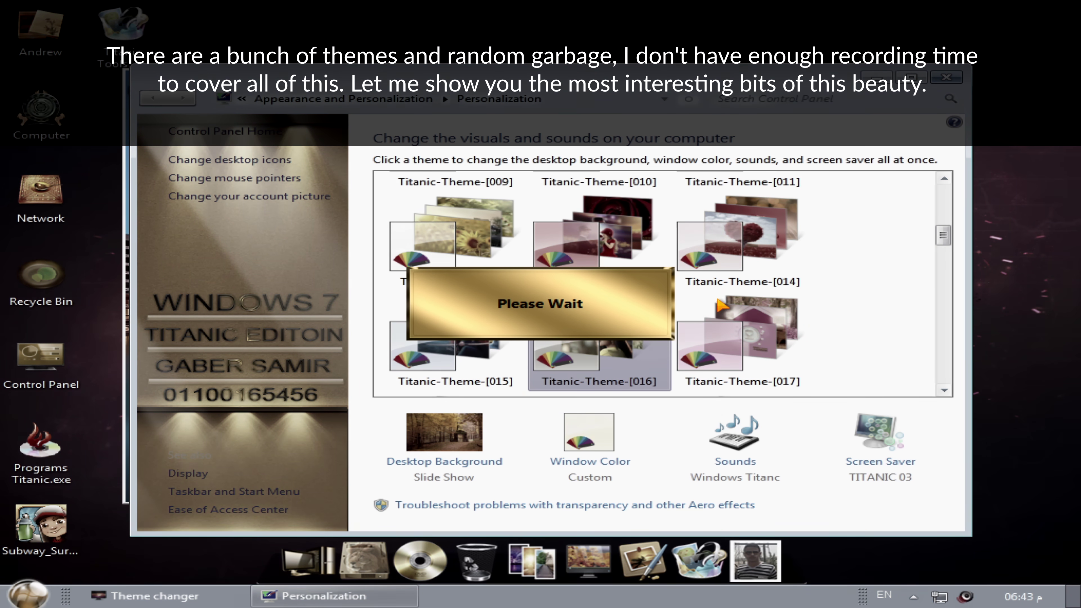